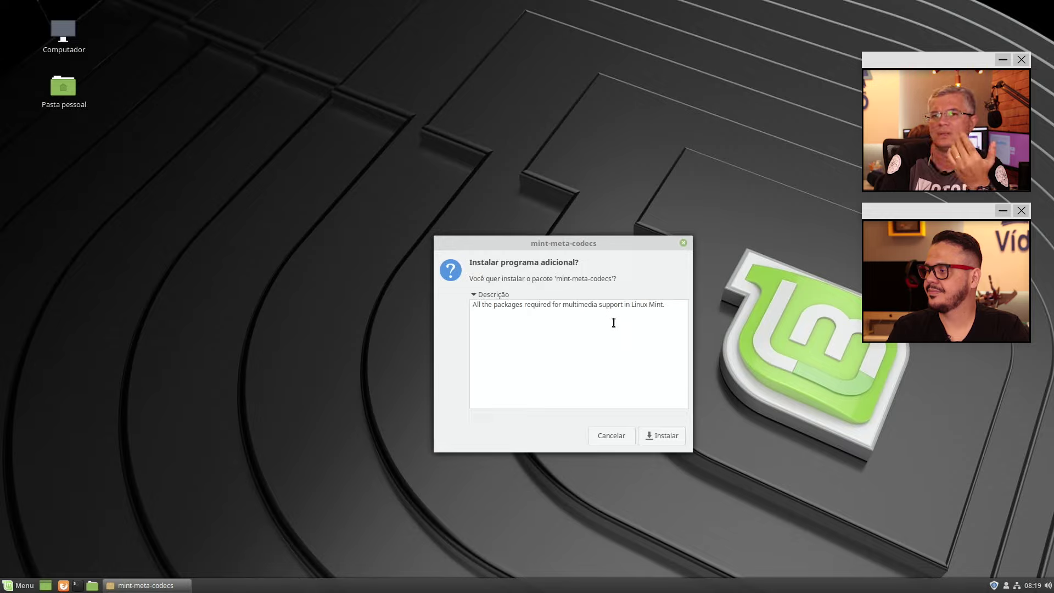
- Start the mint-meta-codecs install and authenticate with the account password
click(668, 435)
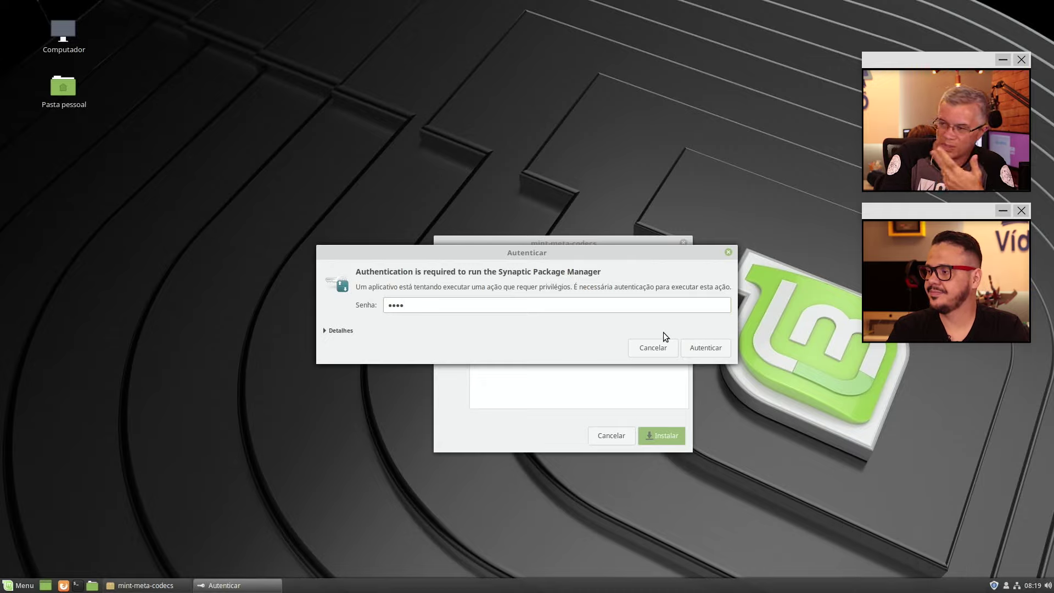
click(696, 340)
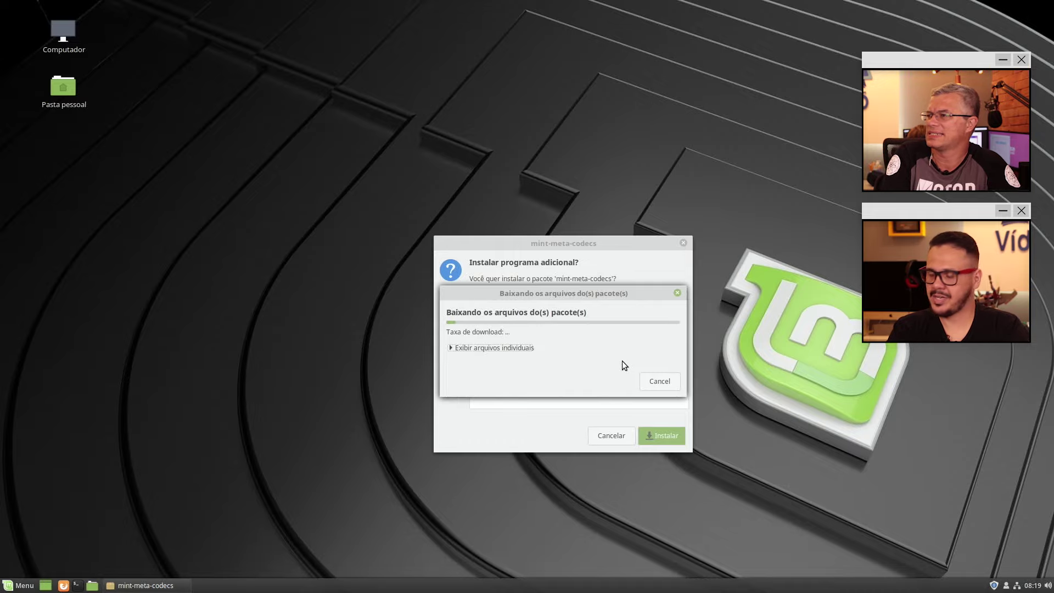
- Expand the individual-files and Detalhes views to follow the mint-meta-codecs installation to completion
click(463, 348)
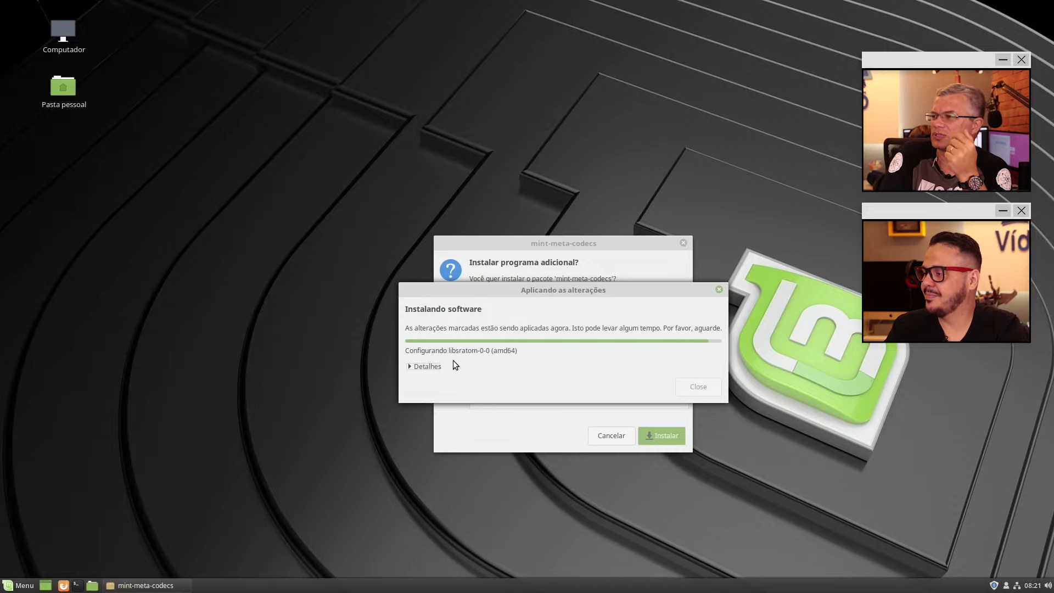
click(423, 366)
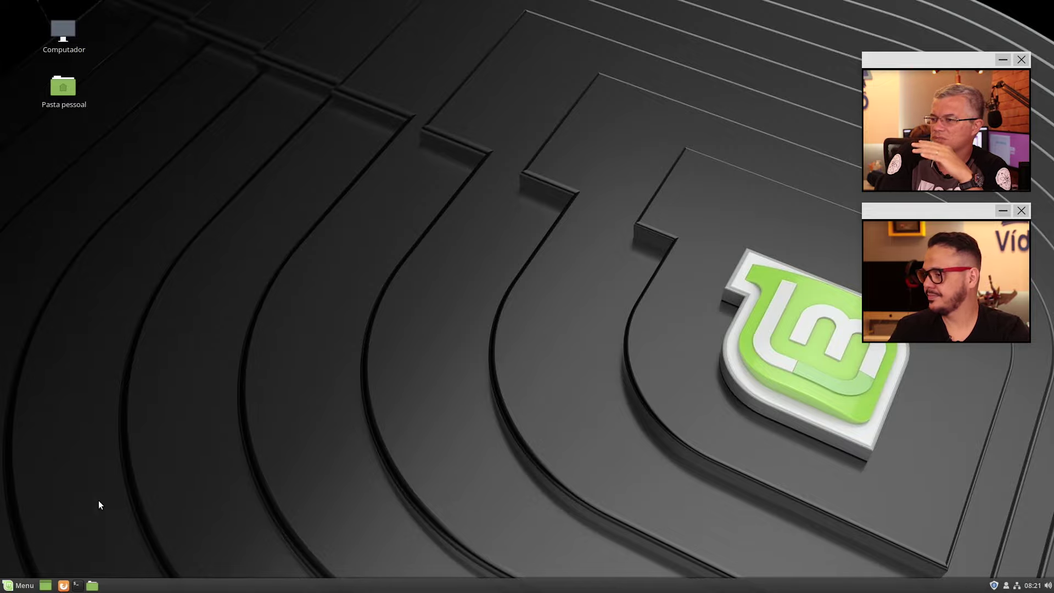
- Browse the Multimídia, Preferências and Administração menu categories, ending on Administração's tools like Synaptic
click(21, 585)
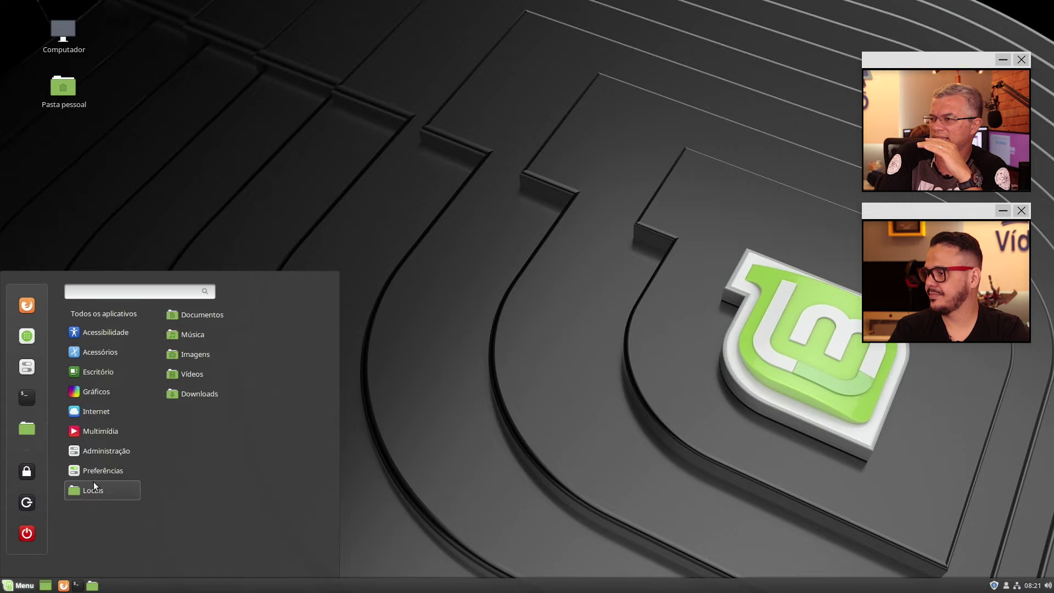
mouse_move(100, 436)
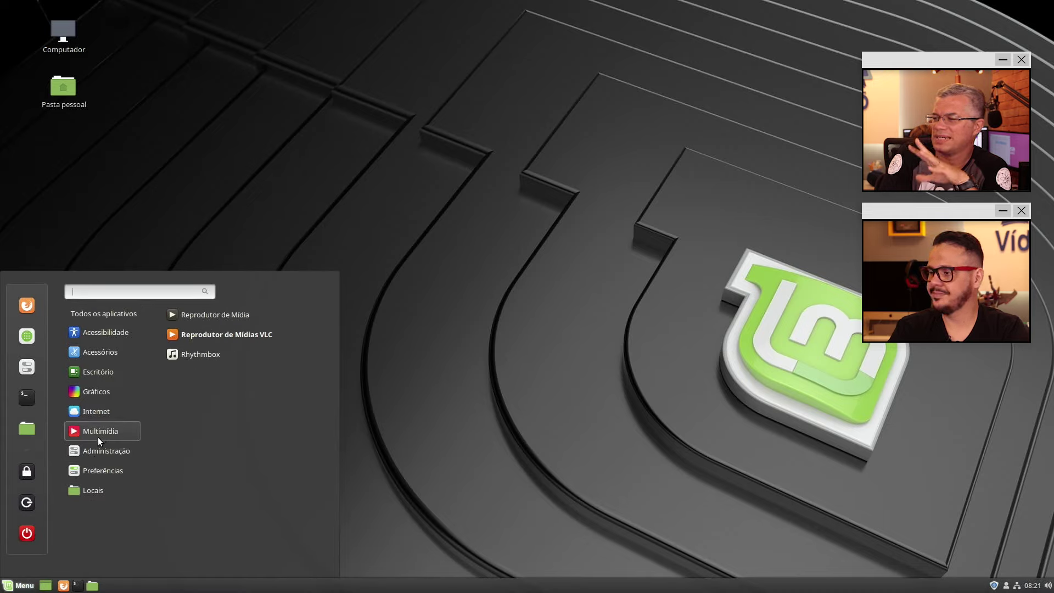
mouse_move(109, 466)
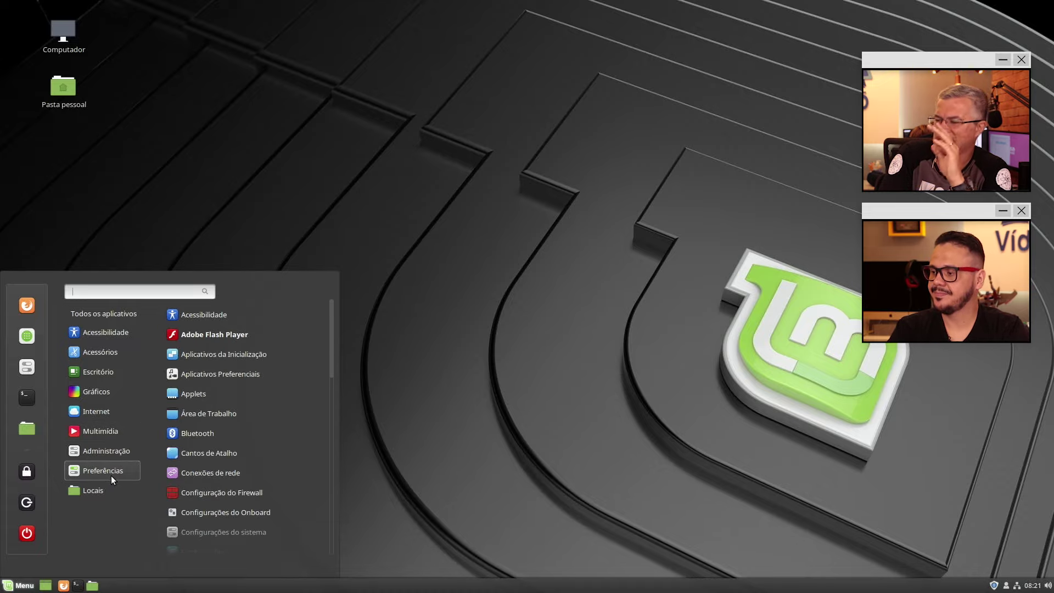
mouse_move(100, 490)
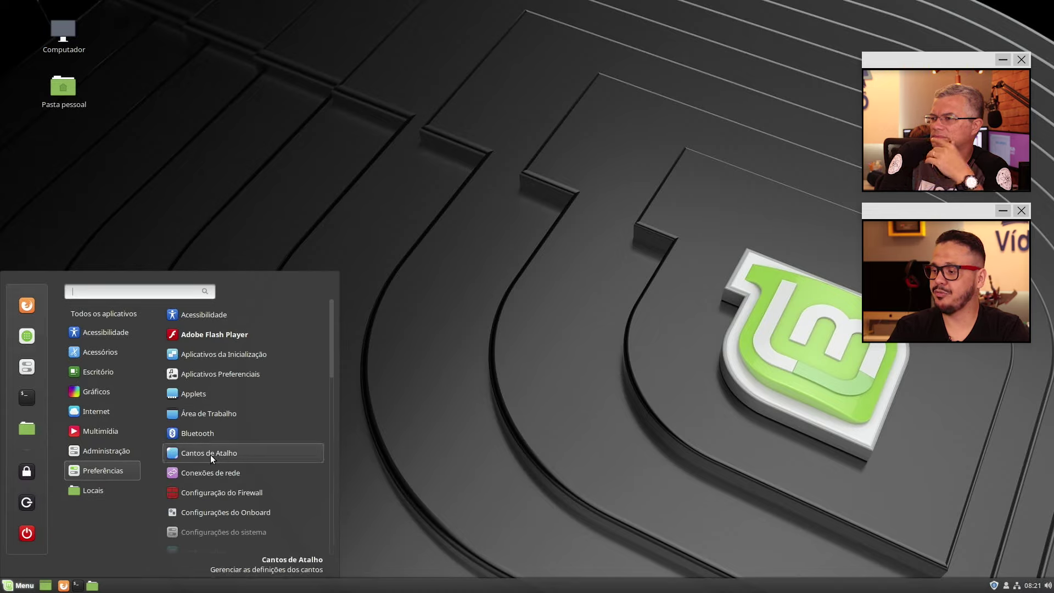
scroll(213, 455, down, 5)
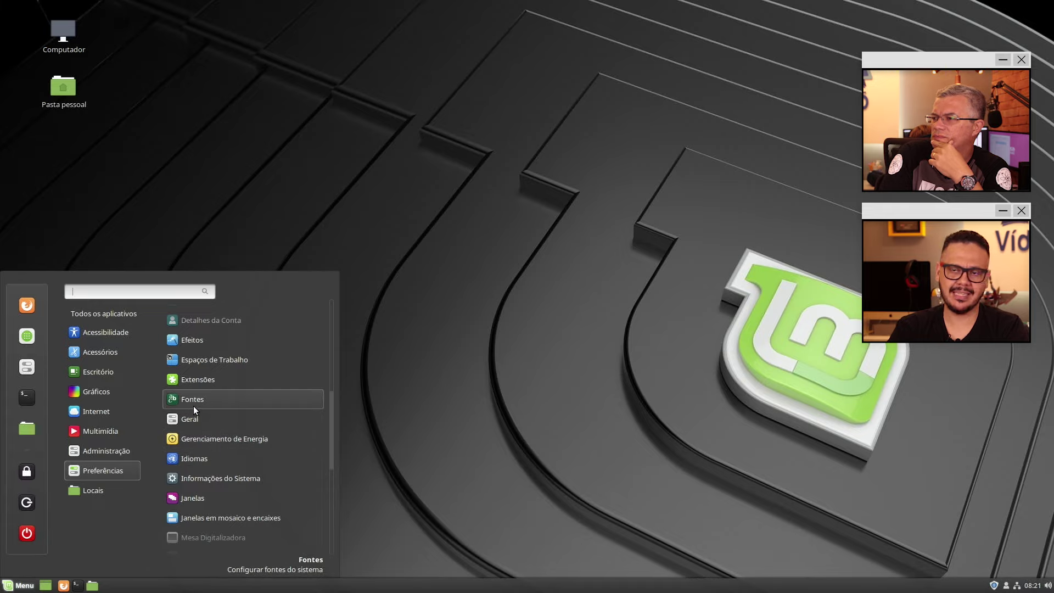
scroll(213, 449, down, 5)
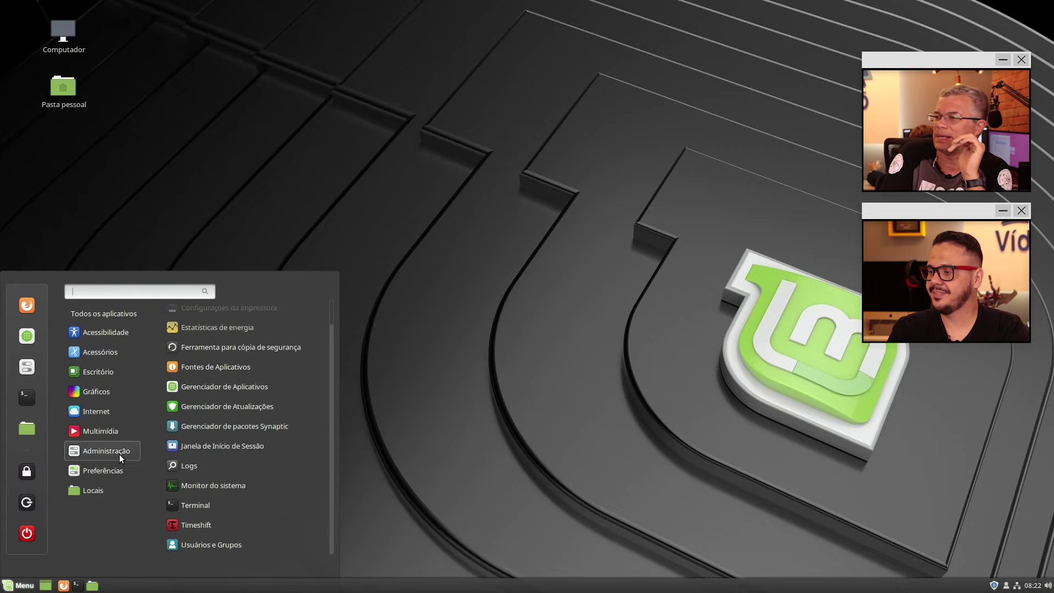
scroll(239, 460, up, 1)
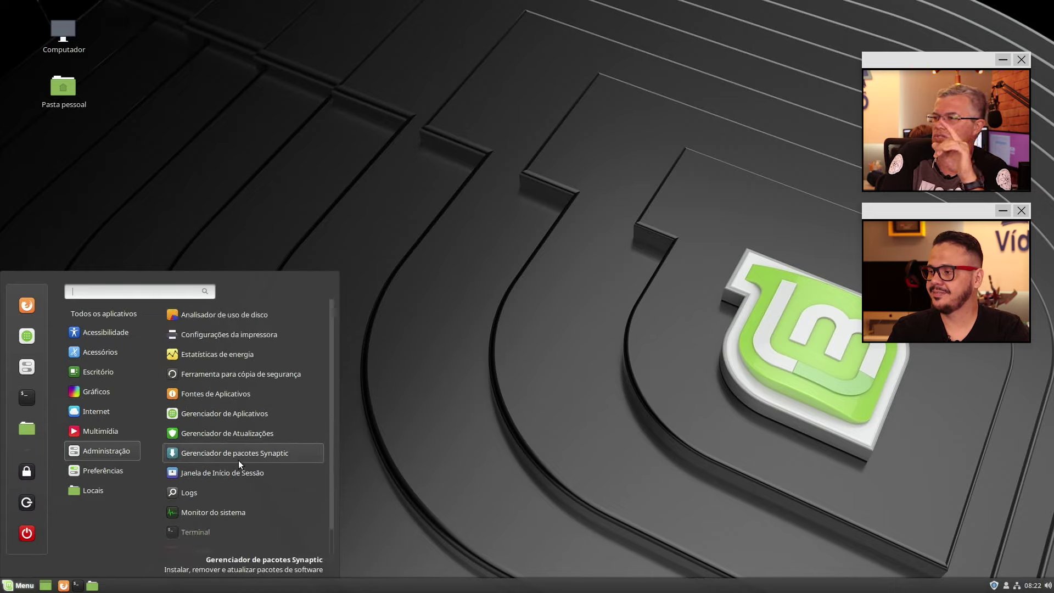
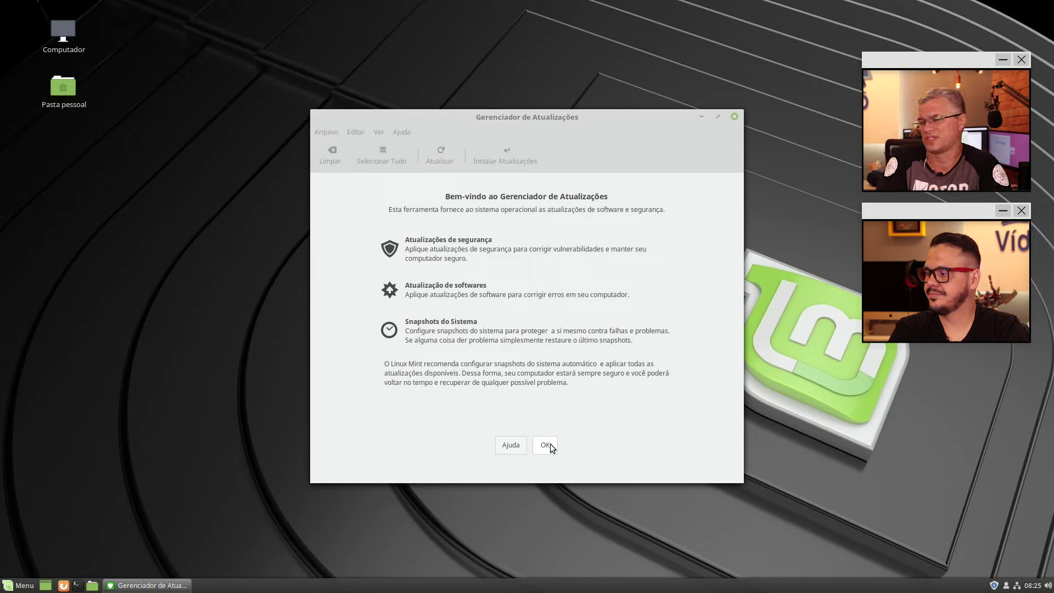
- Dismiss the Update Manager welcome screen and accept the prompt to configure system snapshots
click(545, 446)
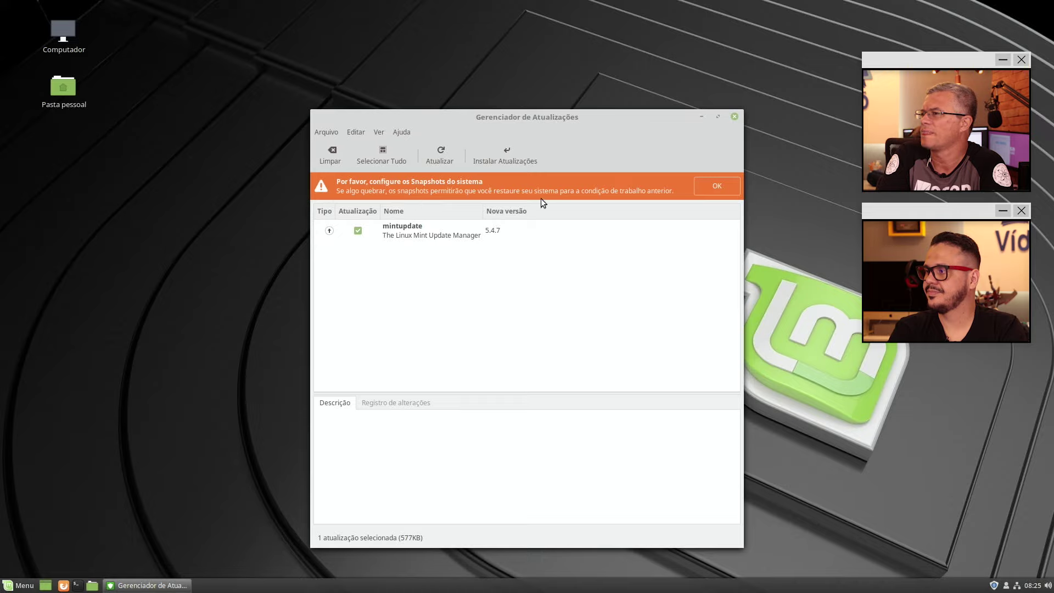
click(716, 187)
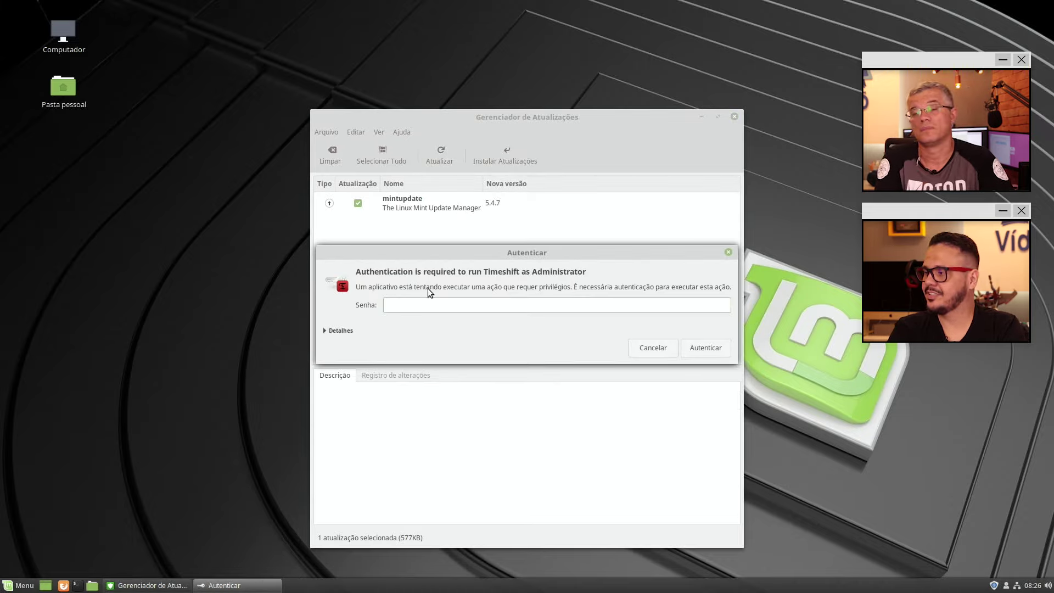
- Enter the administrator password to authenticate Timeshift and open its setup wizard
text(••••)
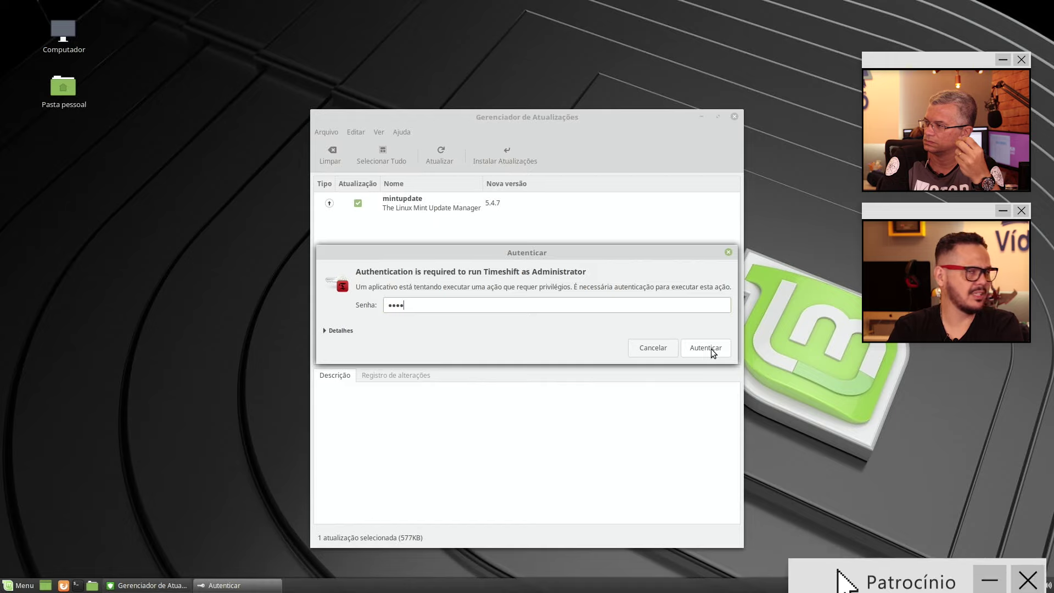
click(710, 349)
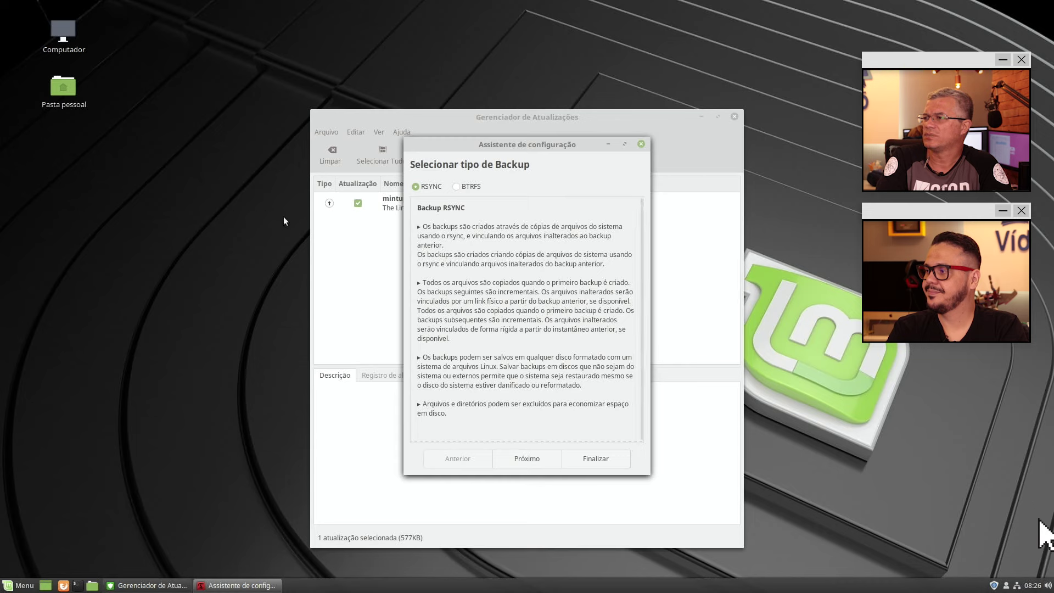
- Check BTRFS's description, keep RSYNC as the snapshot type, and proceed to location selection
click(471, 187)
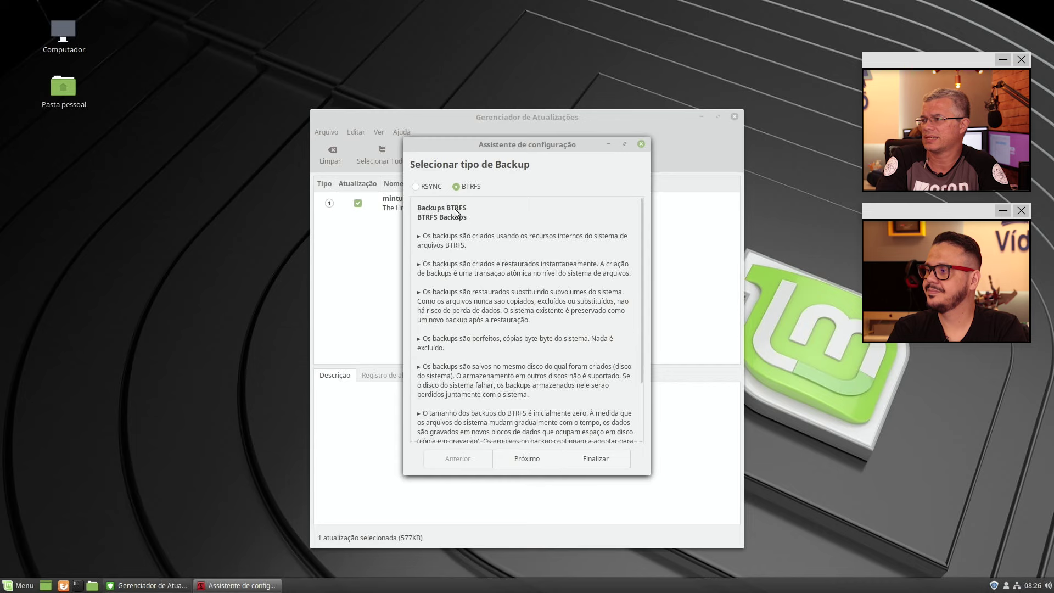
click(427, 187)
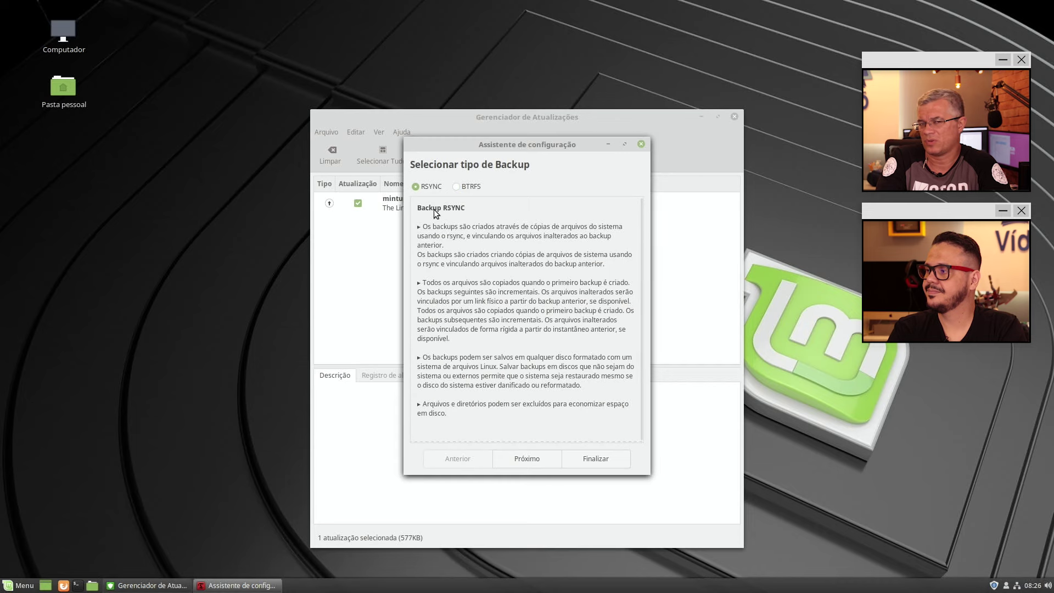
click(525, 461)
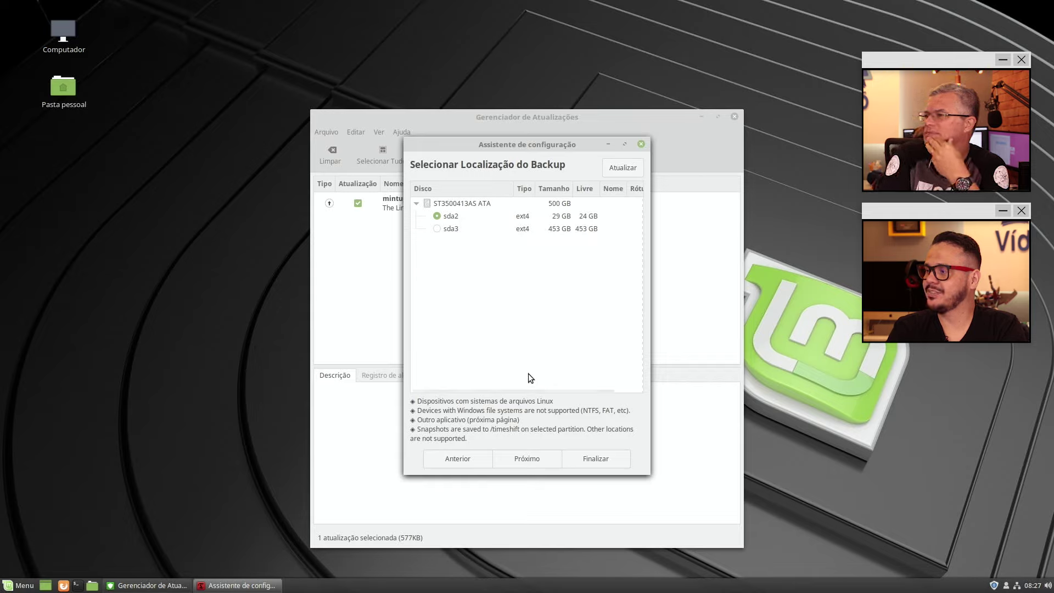
- Pick the 453 GB sda3 partition as the snapshot location and move to the levels page
click(439, 228)
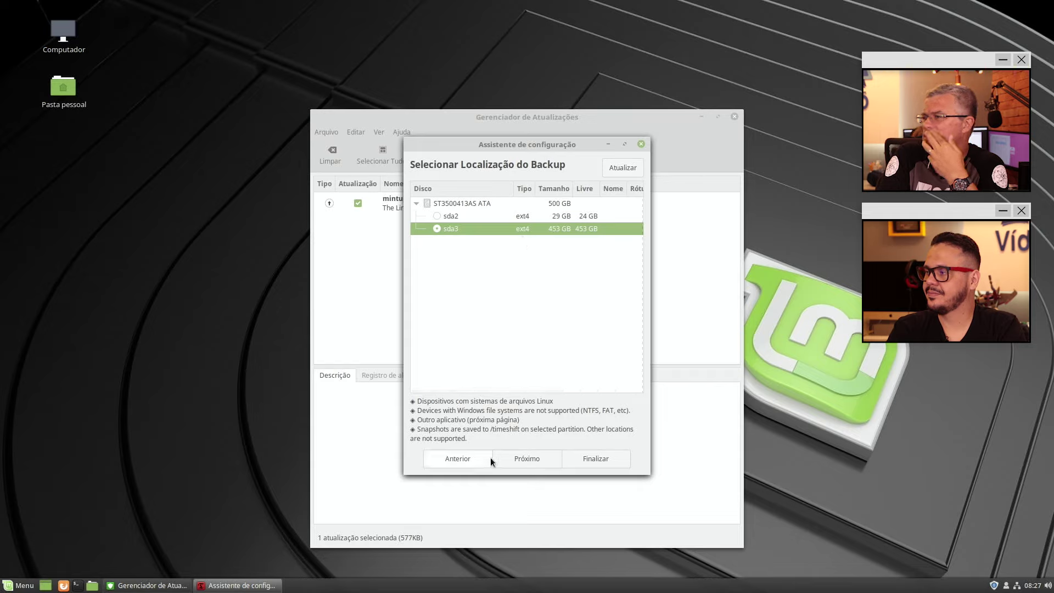
click(535, 463)
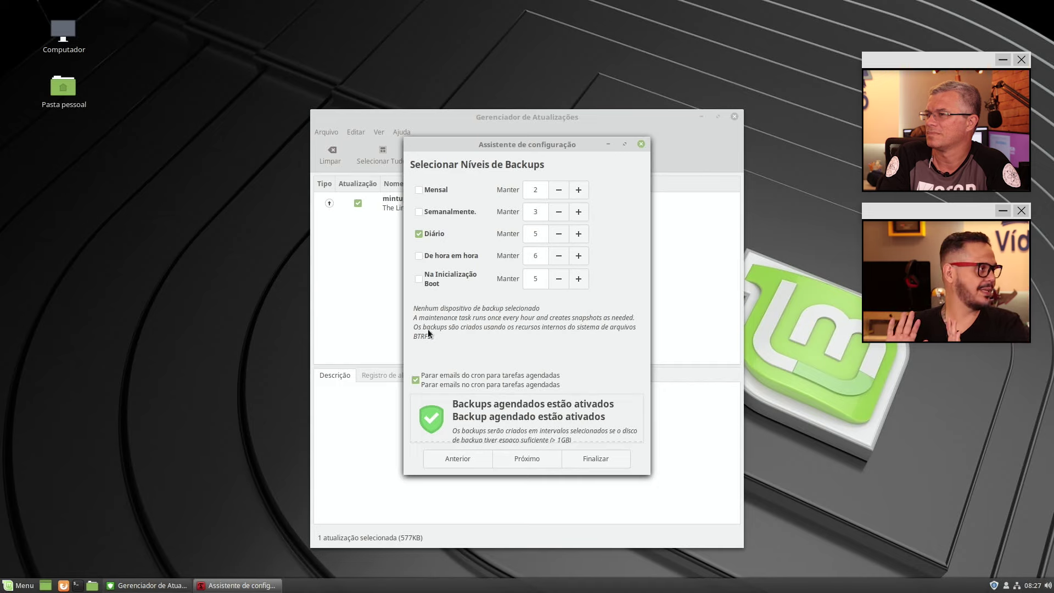
- Lower the daily (Diário) snapshots kept from 5 to 3 and reach the setup-complete page
click(555, 233)
click(554, 233)
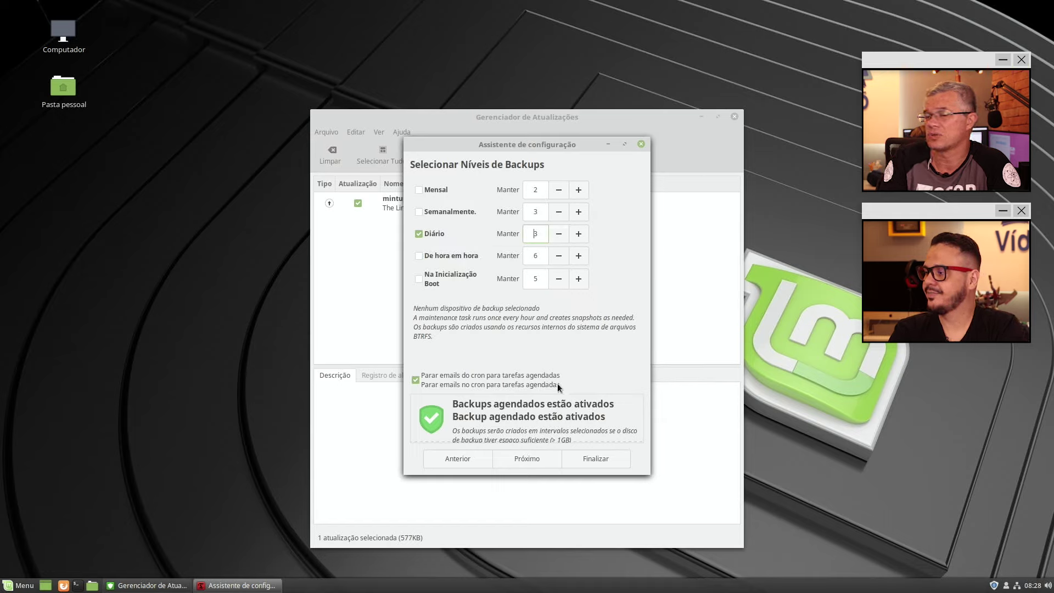
mouse_move(558, 383)
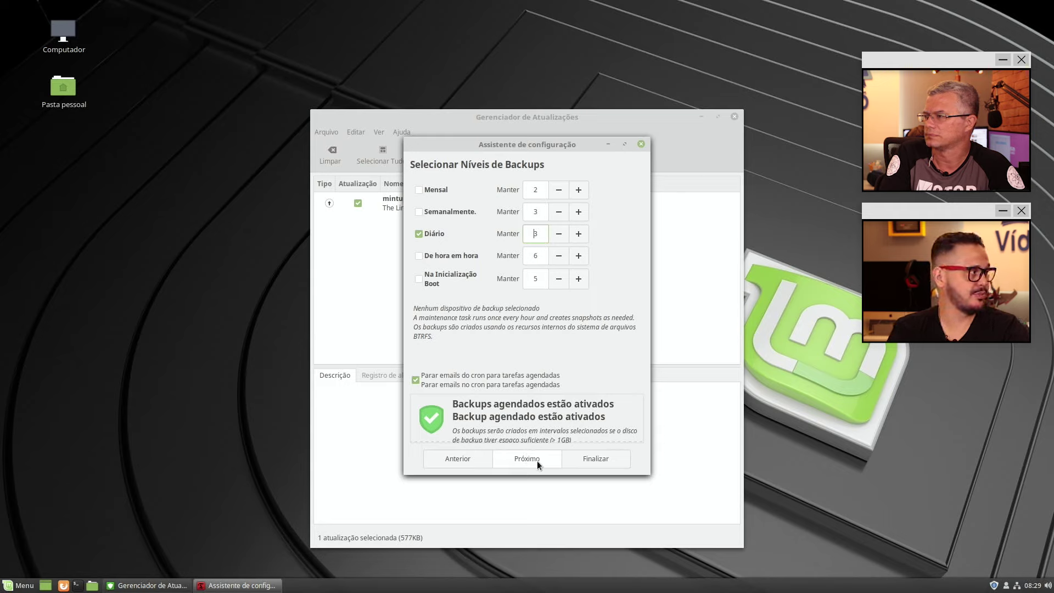
click(539, 460)
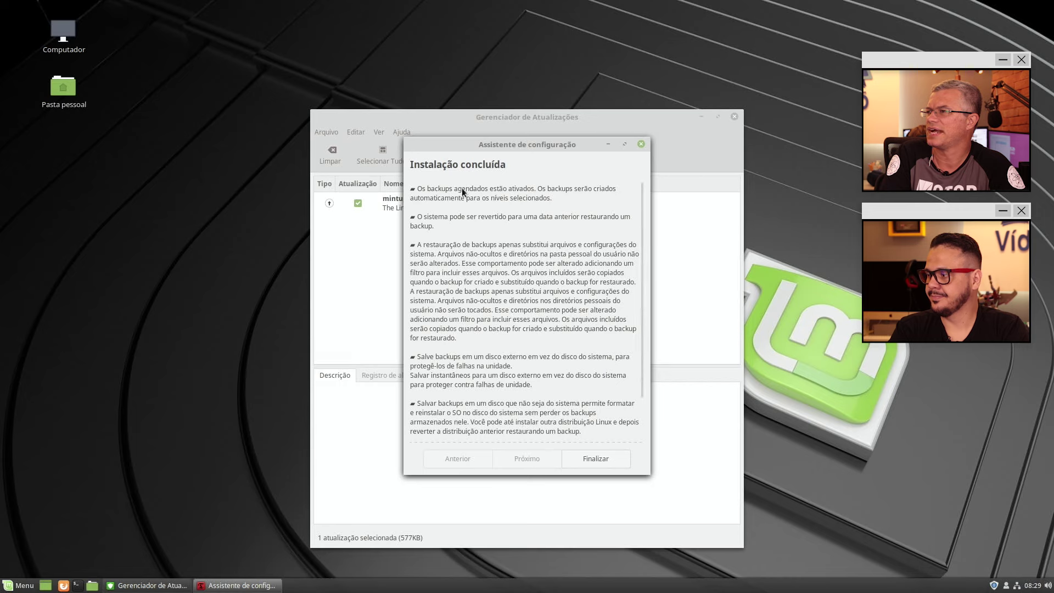
- Finish the wizard, move the Timeshift window aside, and start creating the first snapshot
scroll(493, 377, down, 2)
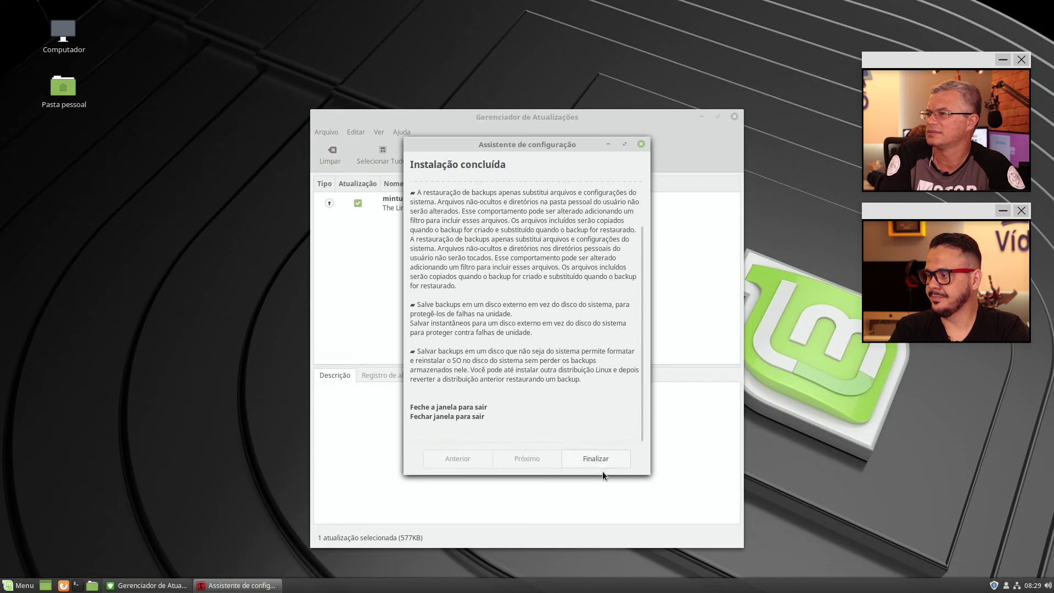
click(590, 459)
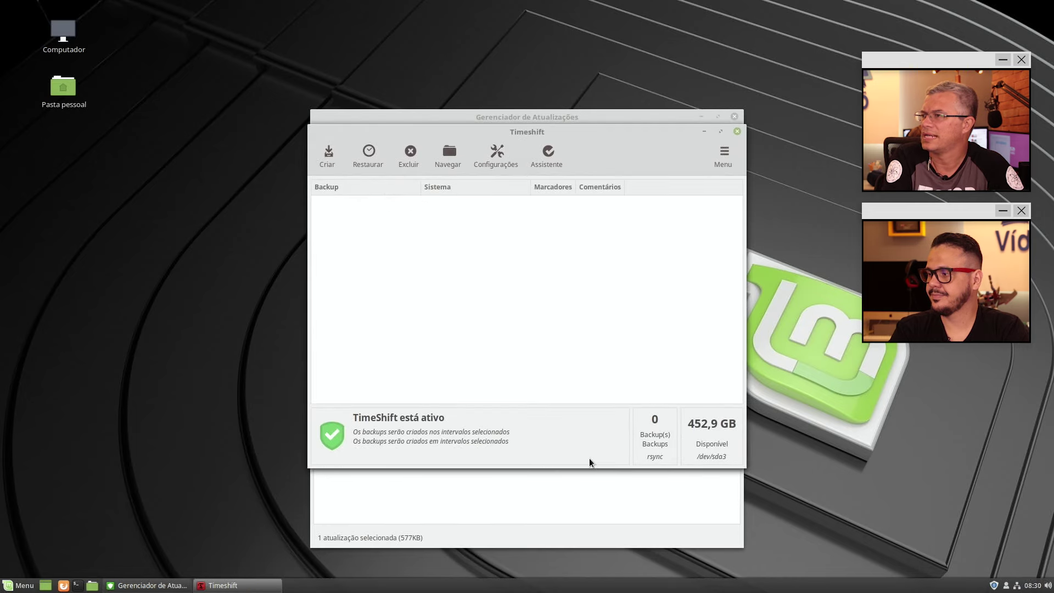
drag(531, 133, 823, 18)
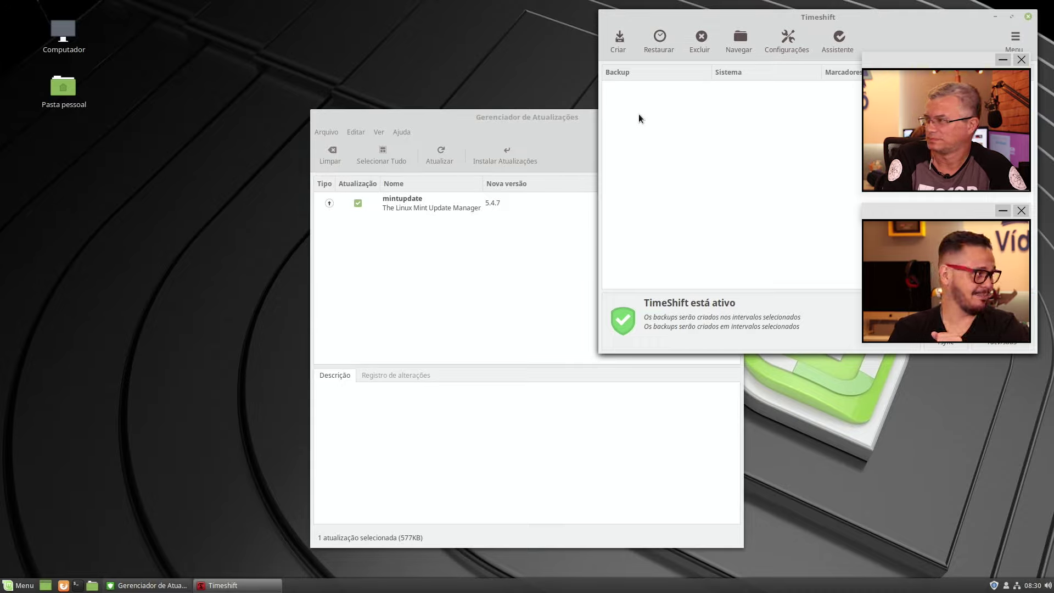
click(619, 43)
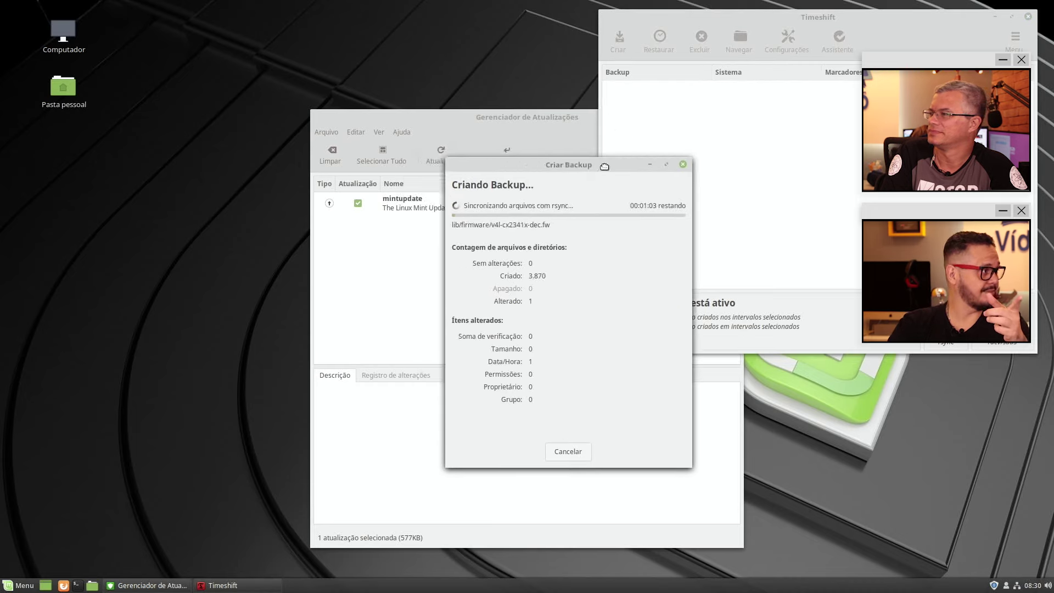
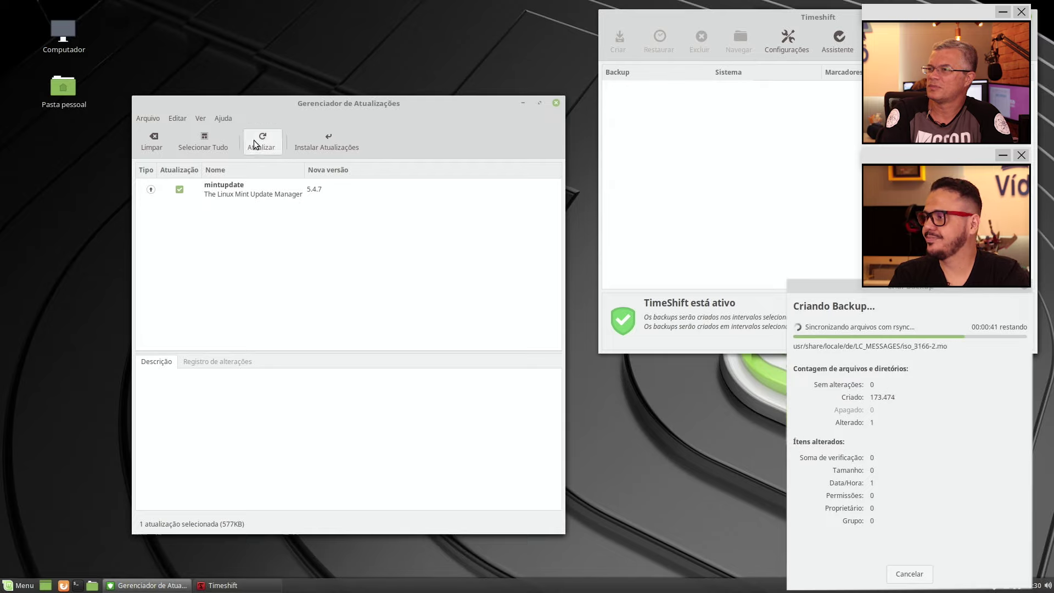
- Refresh the update list, accept switching to a local mirror, and close the finished Timeshift window
click(255, 145)
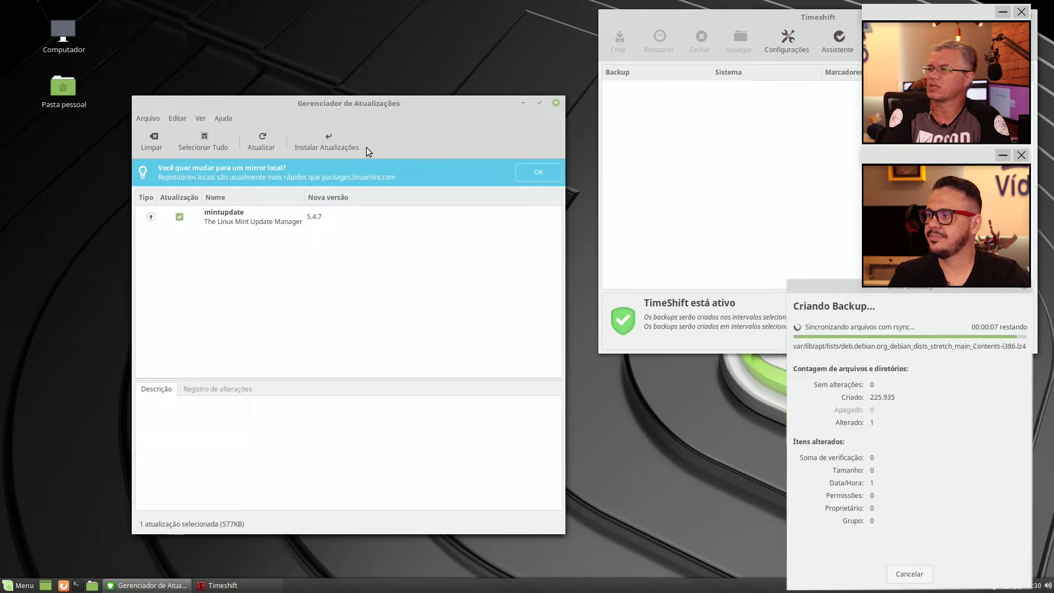
click(540, 173)
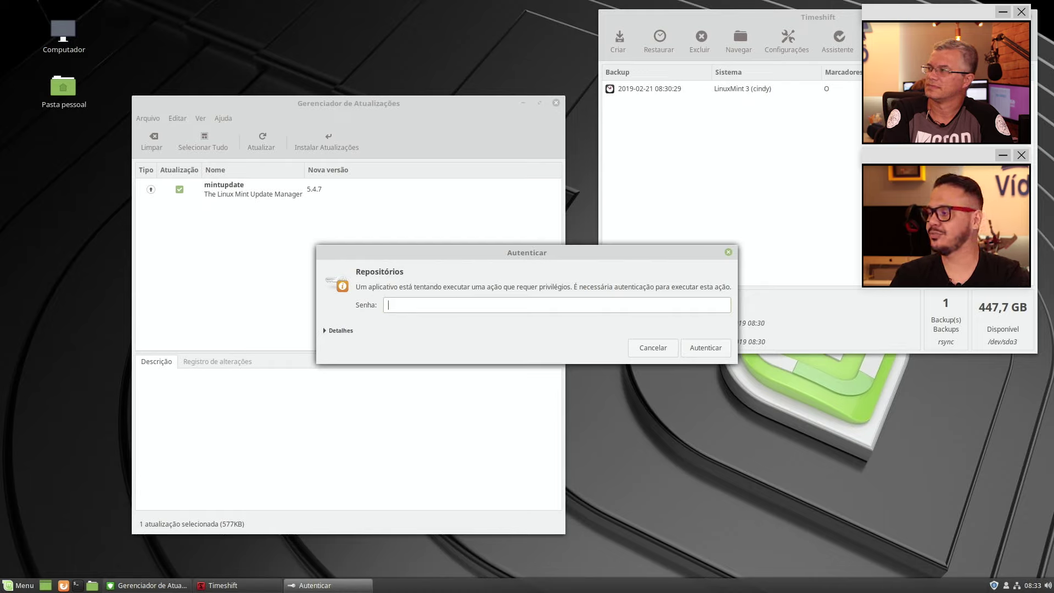
click(1031, 21)
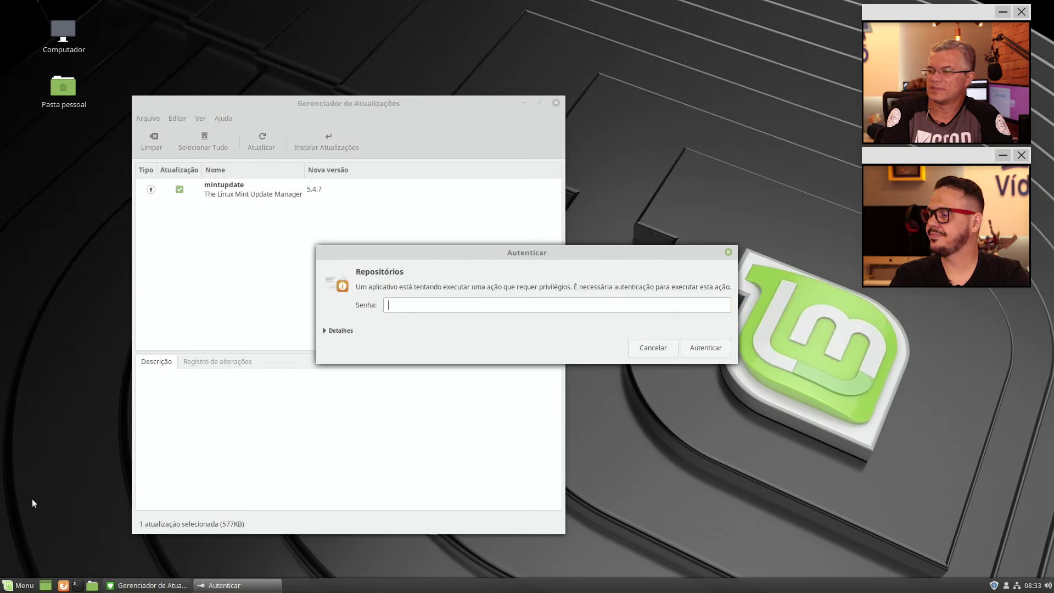
- Enter the account password in the Repositórios prompt to open Fontes de Aplicativos
click(25, 585)
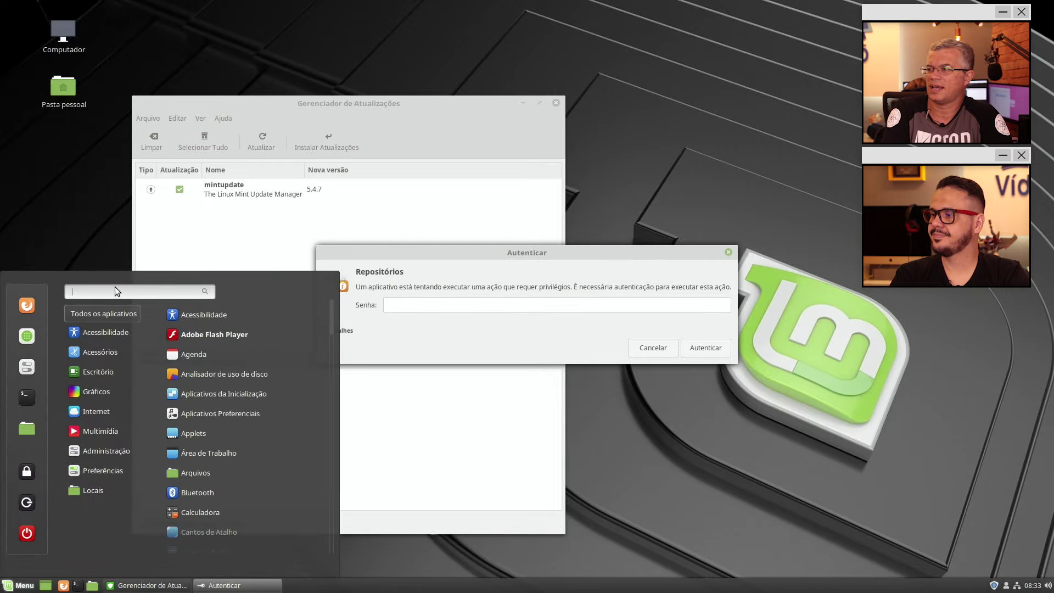
text(times)
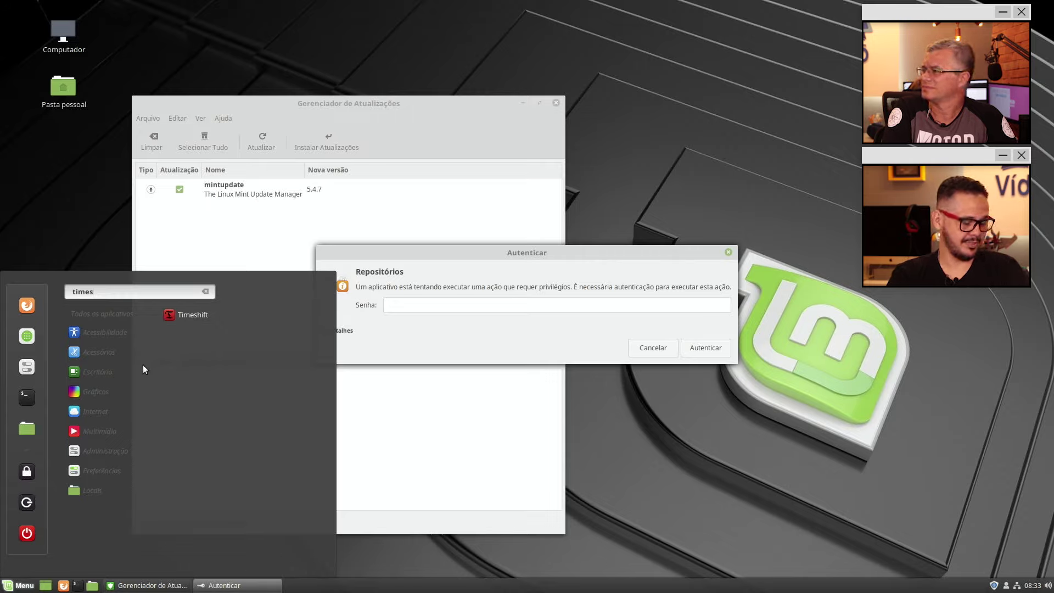
key(super)
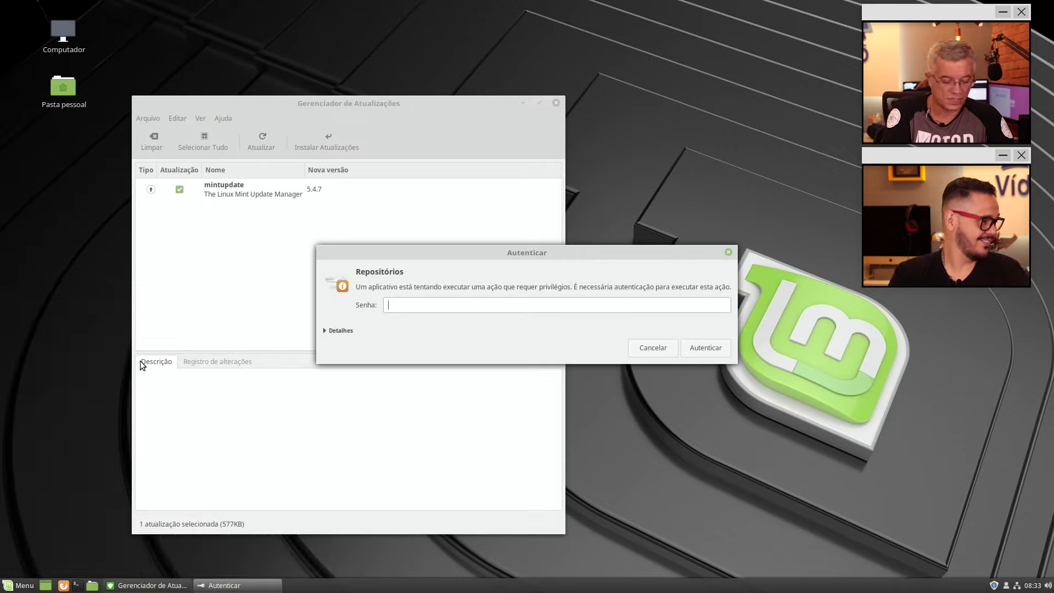
key(super)
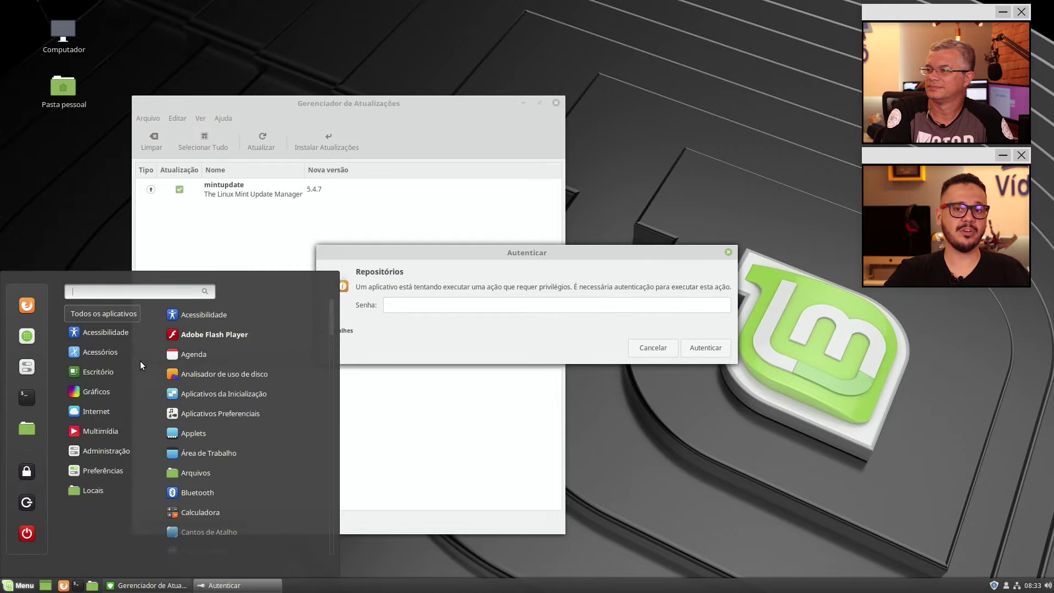
key(super)
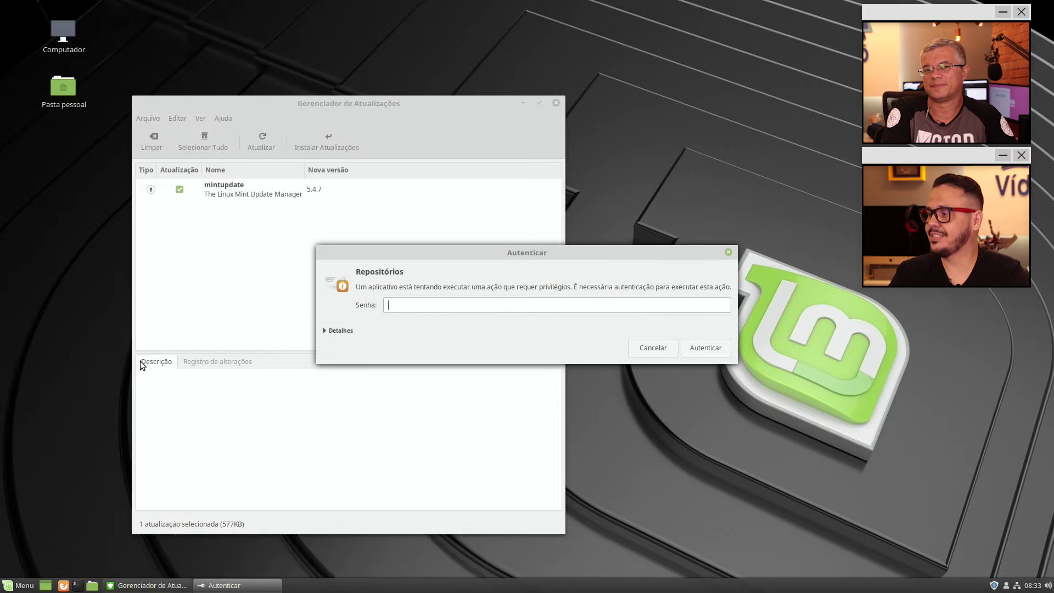
text(****)
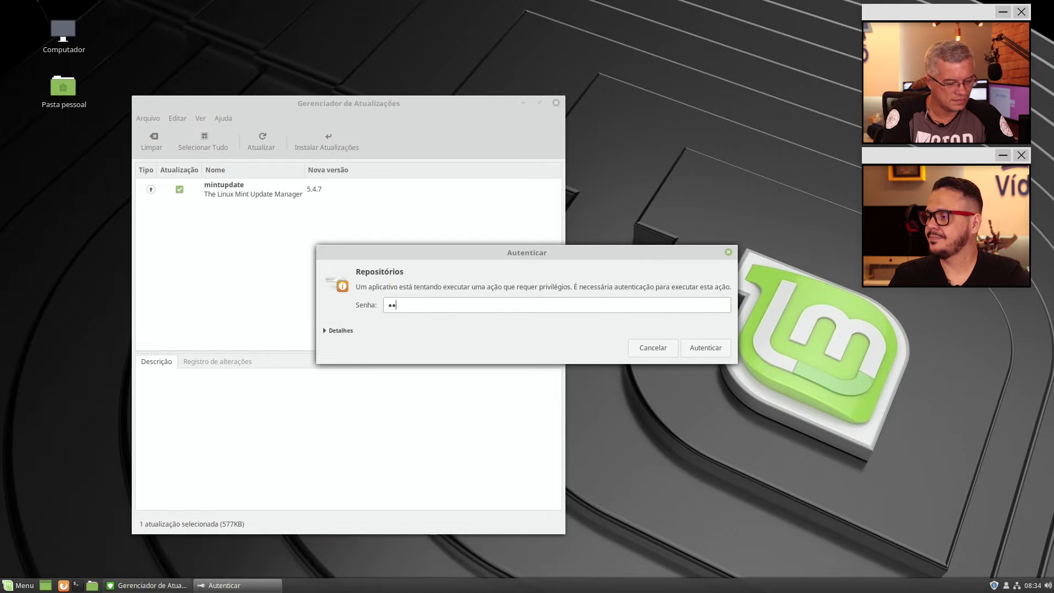
click(709, 348)
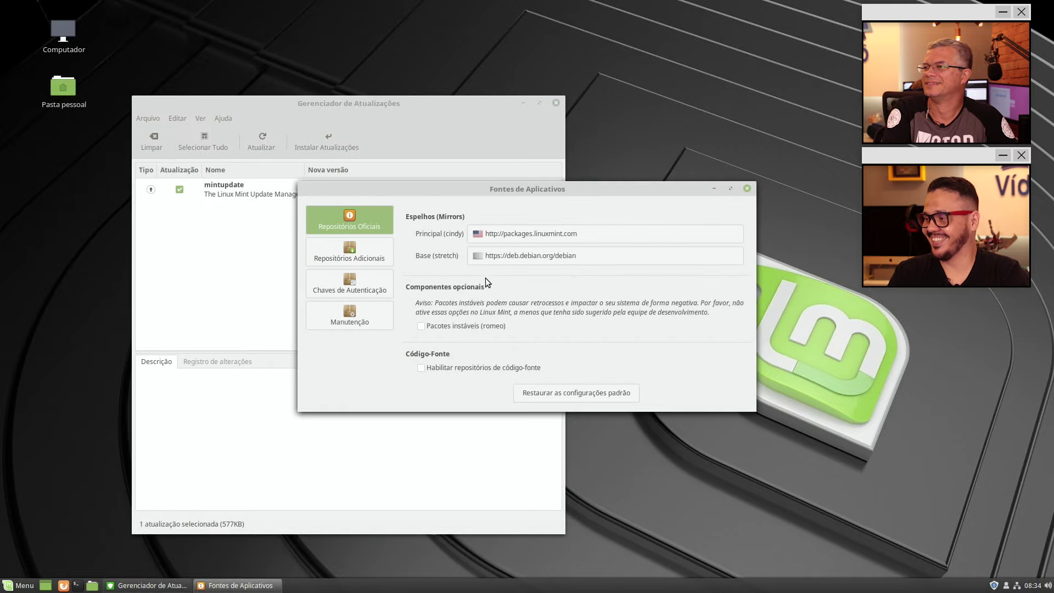
- Switch the Principal Linux Mint mirror to mint-packages.c3sl.ufpr.br and apply it
click(510, 233)
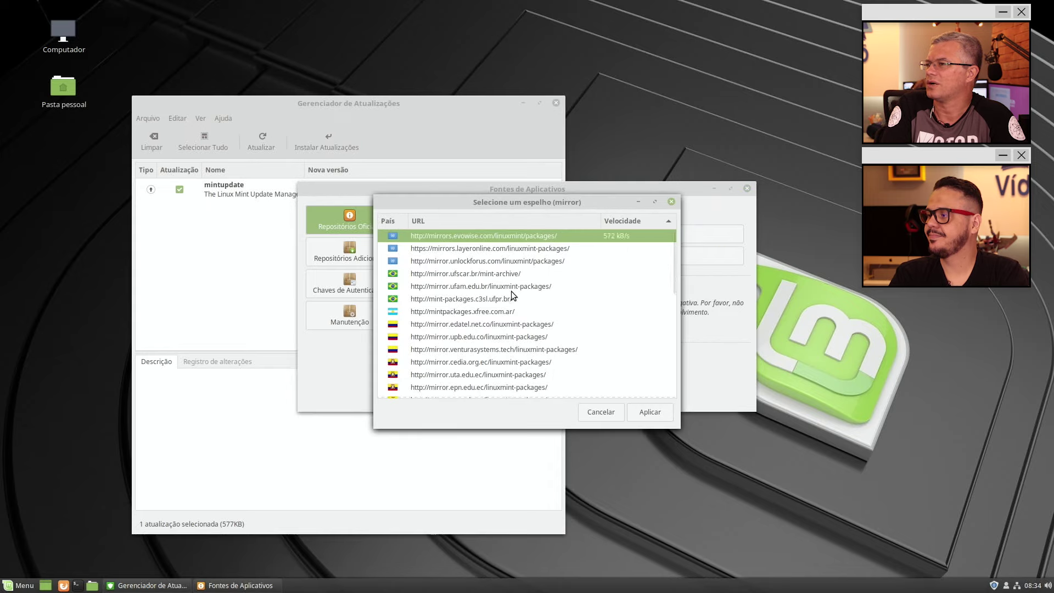
scroll(476, 318, down, 3)
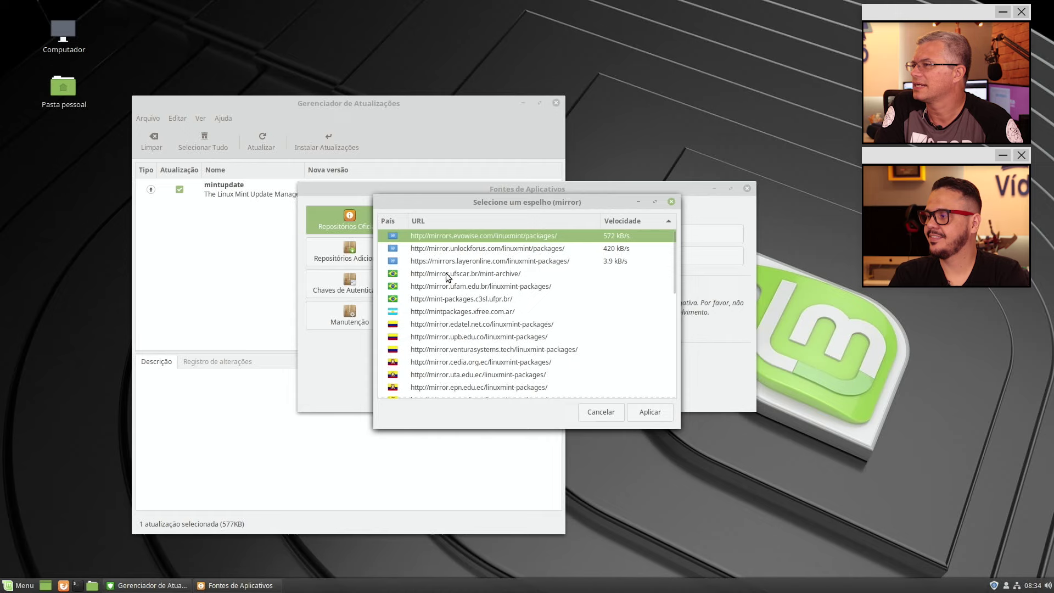
click(442, 300)
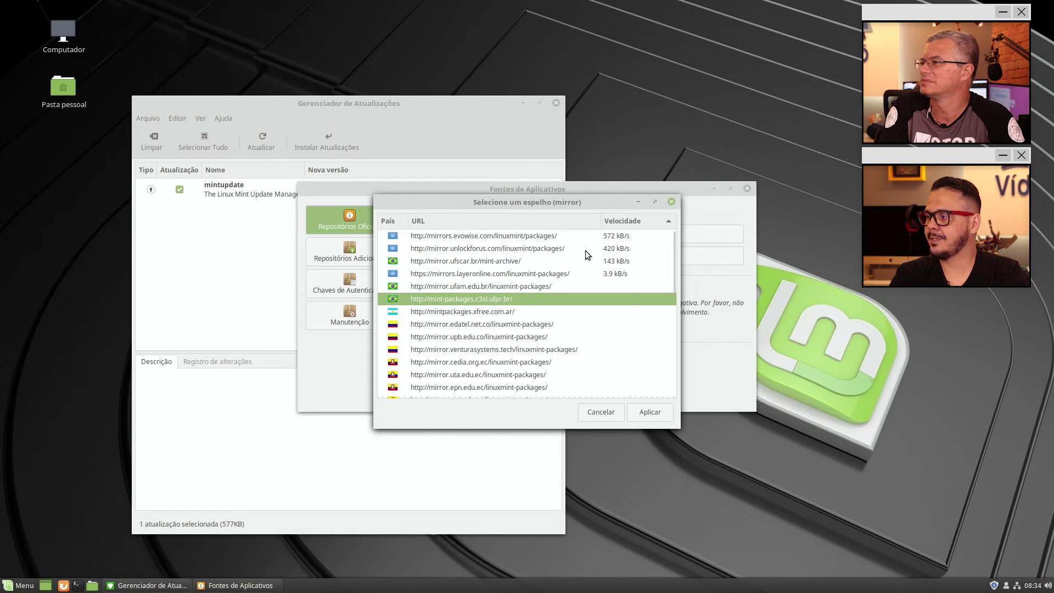
click(650, 412)
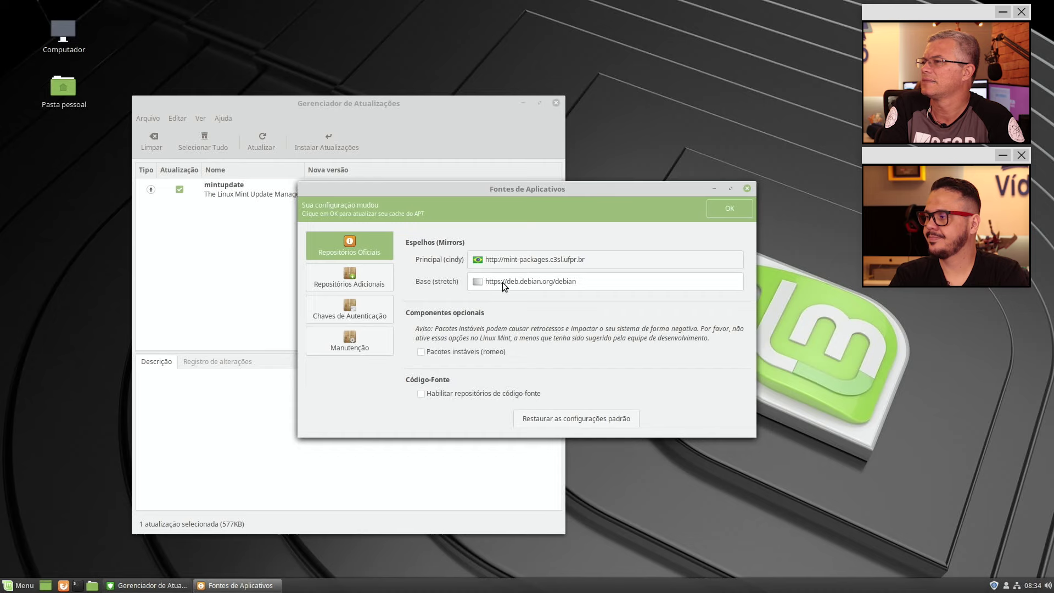
- Switch the Base (stretch) mirror to debian.c3sl.ufpr.br and apply it
click(503, 282)
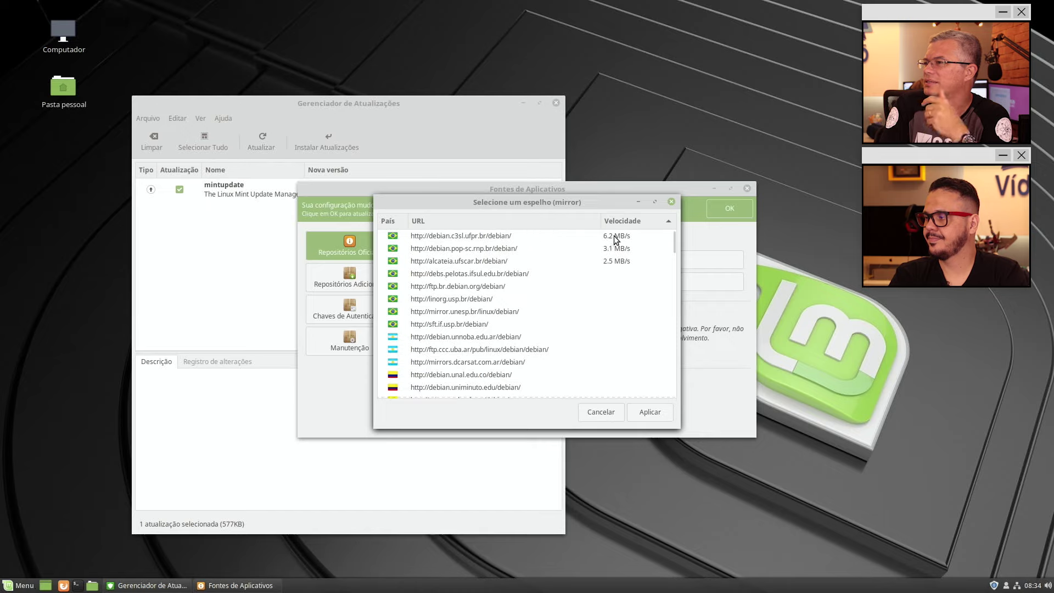
click(507, 238)
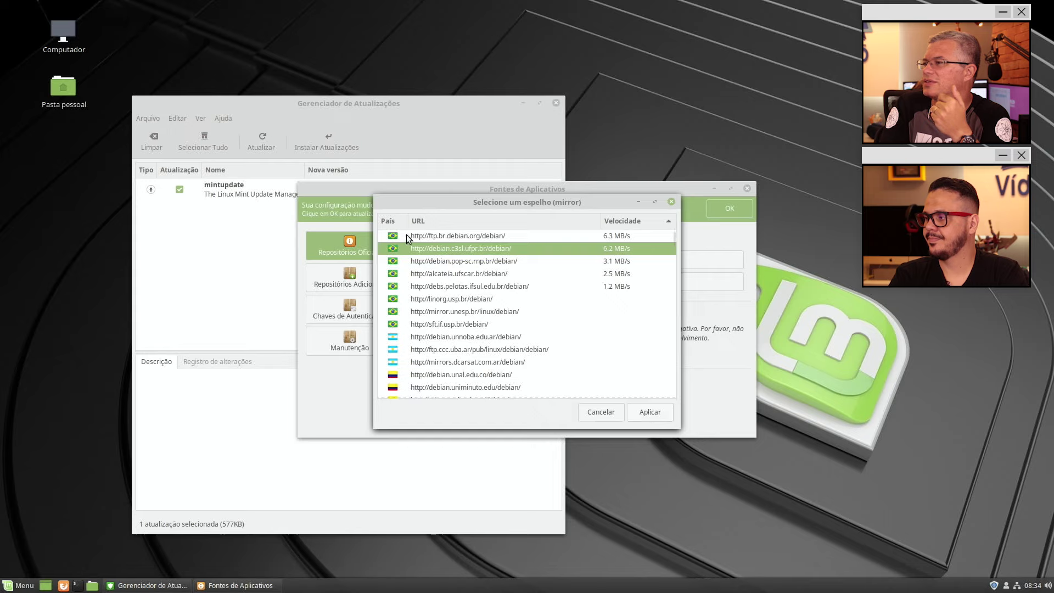
click(449, 236)
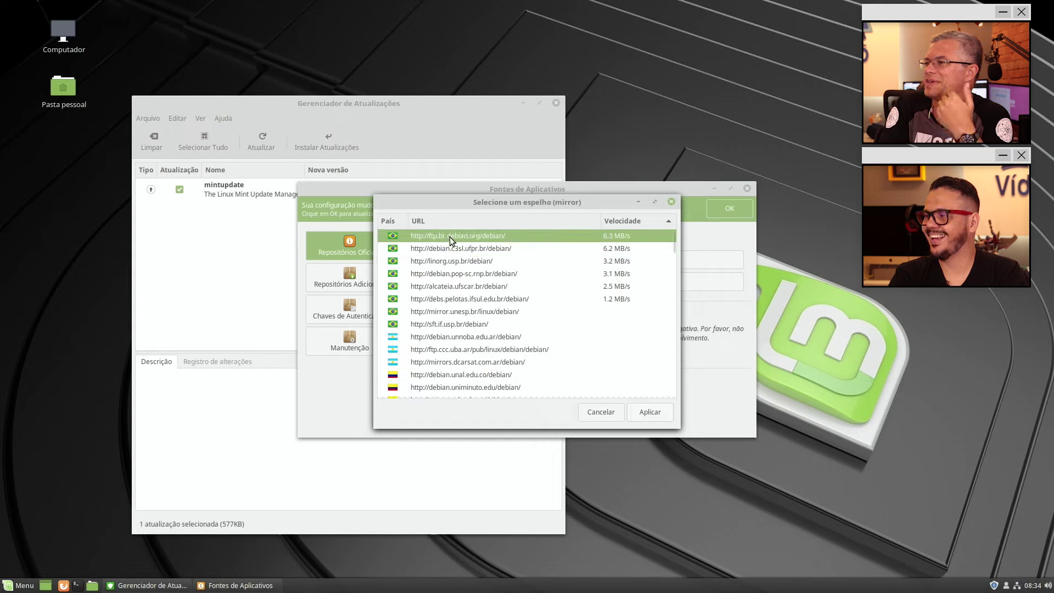
click(476, 248)
click(650, 412)
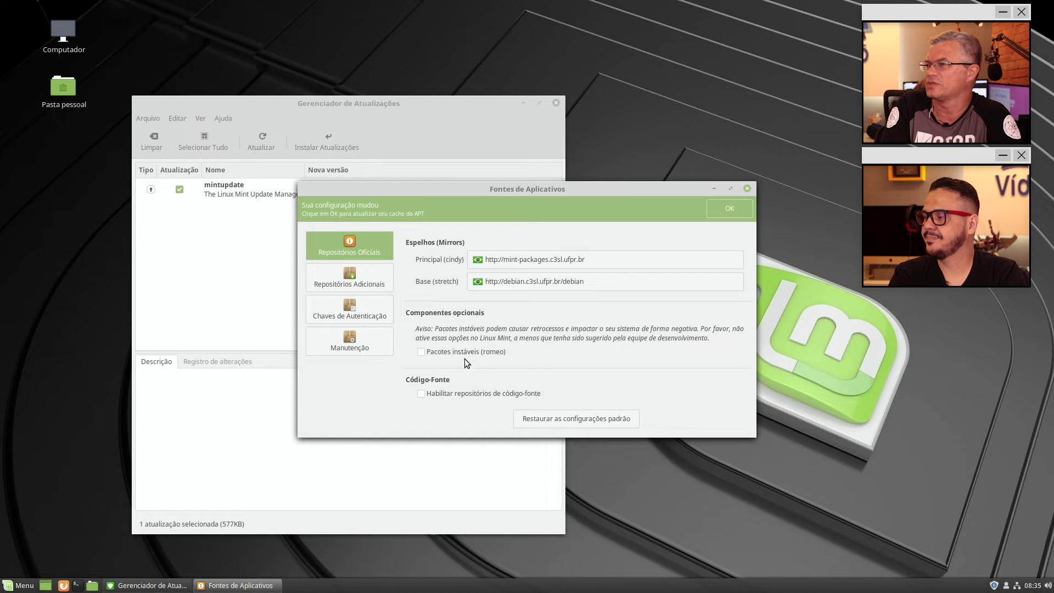
click(341, 275)
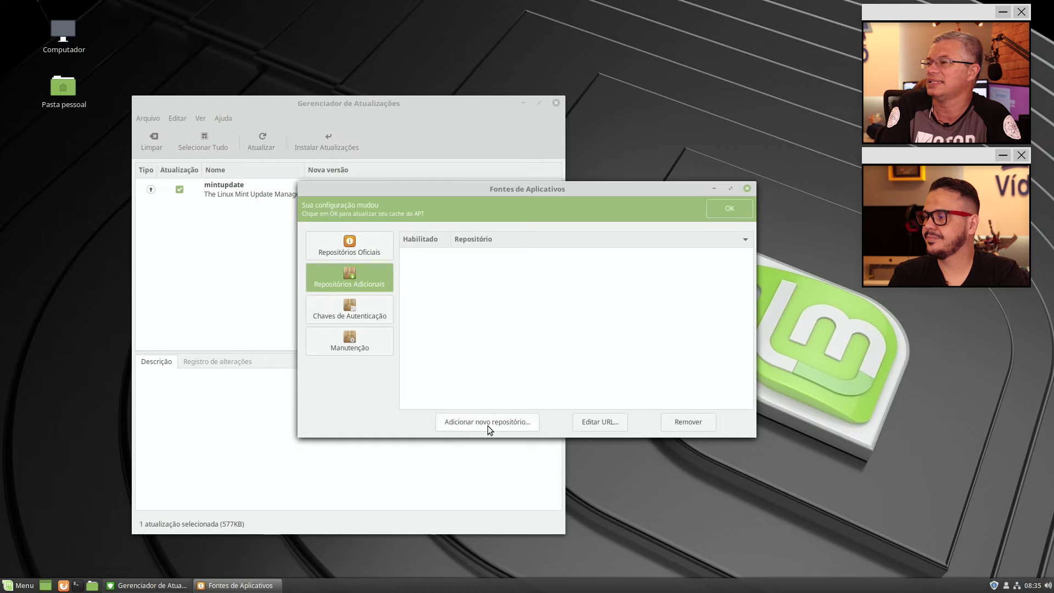
click(357, 305)
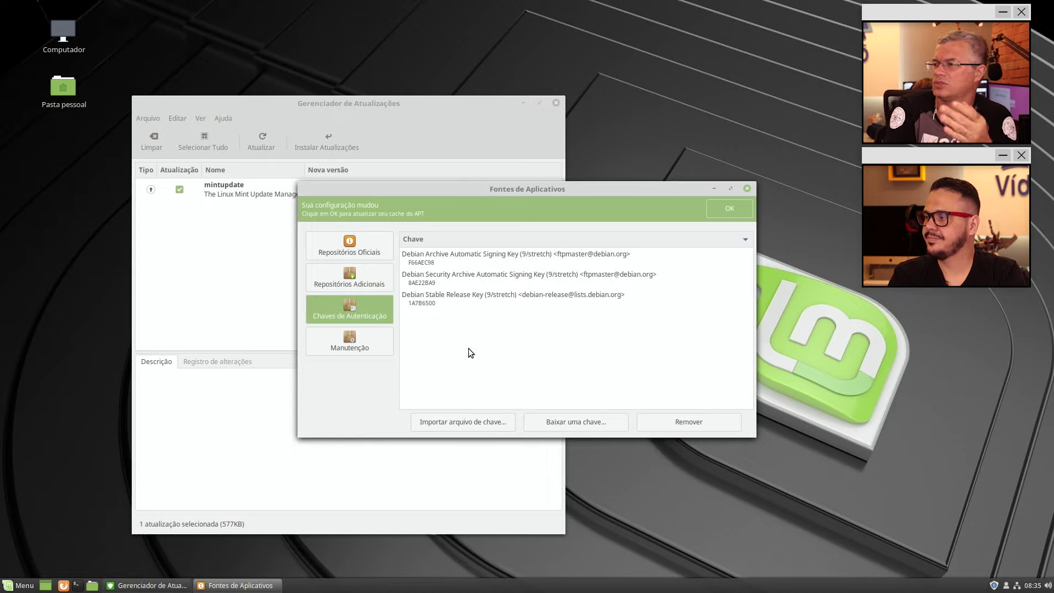
click(370, 351)
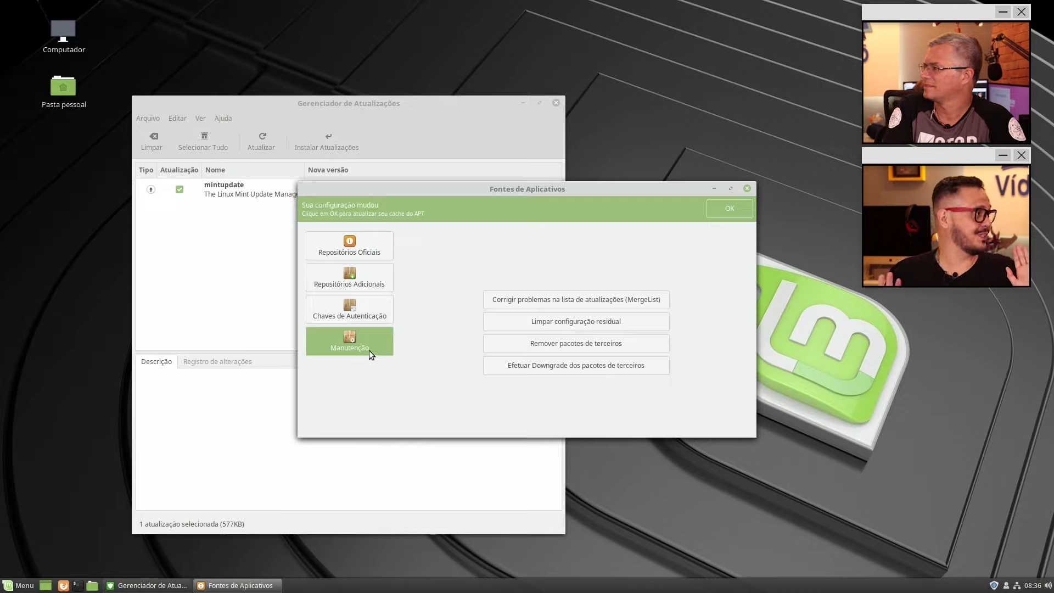
click(364, 246)
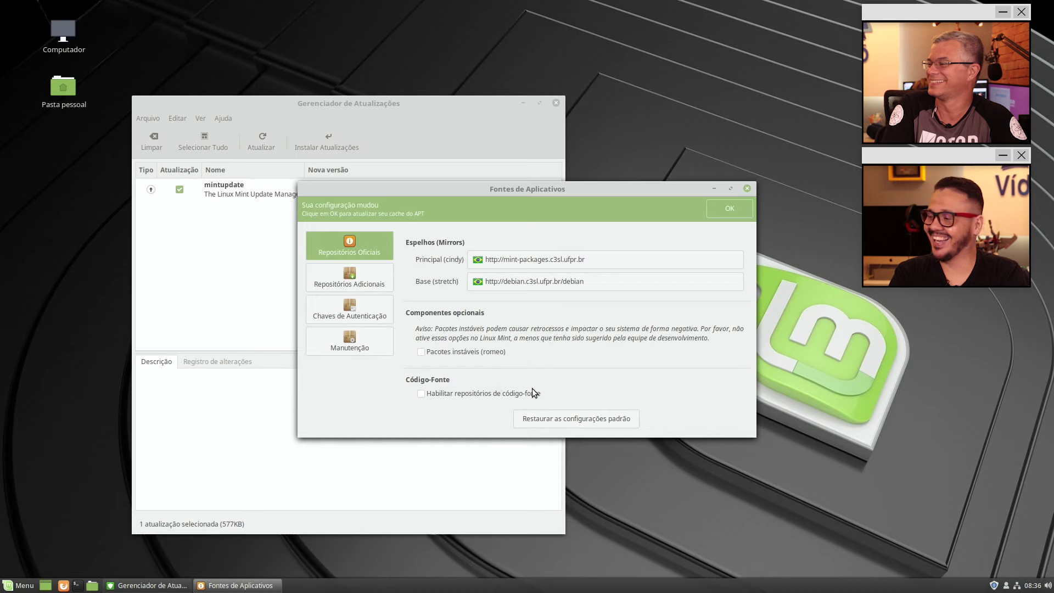
- Refresh the APT cache from the Brazilian mirrors, watching details, then close Software Sources
click(736, 208)
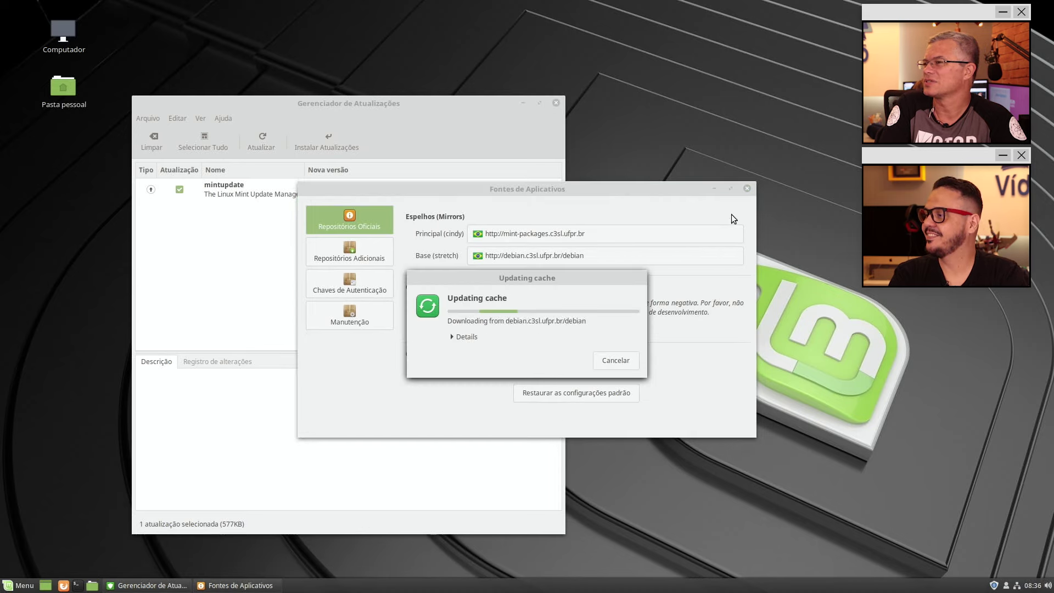
click(453, 337)
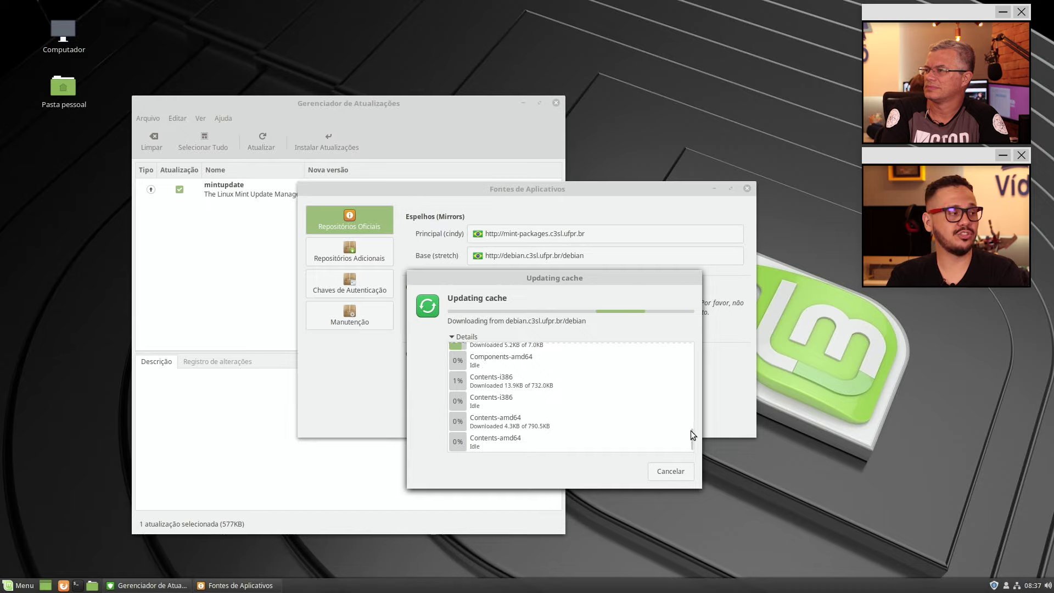
drag(692, 434, 706, 338)
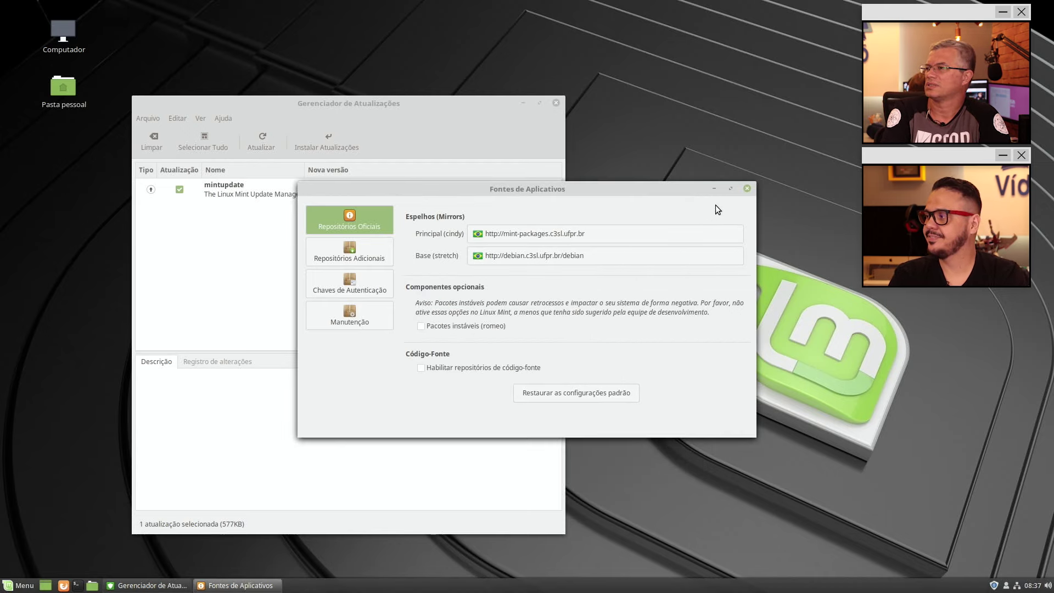
click(750, 187)
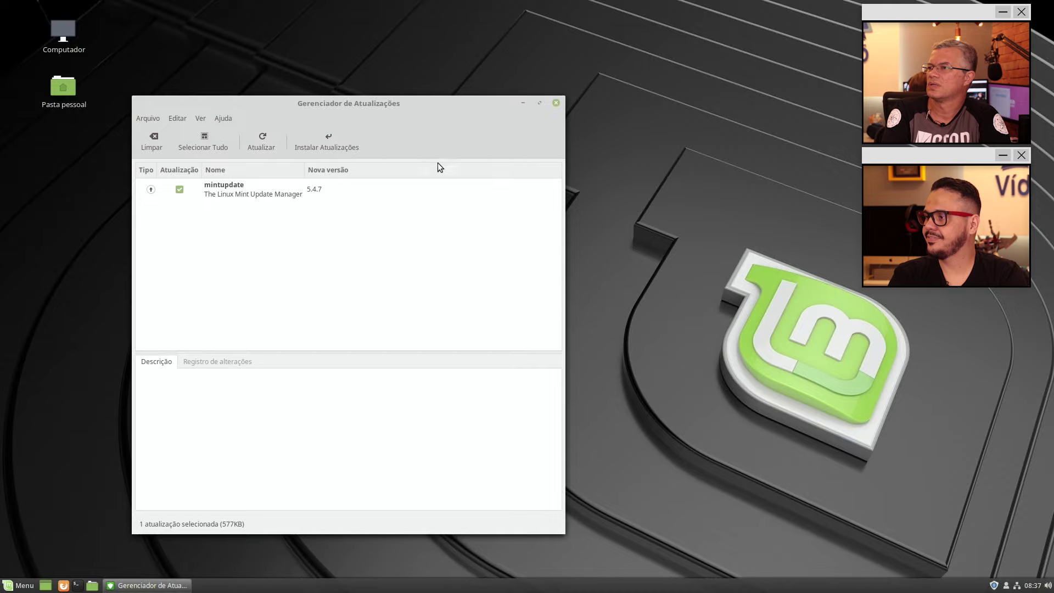
- Refresh updates and install the mintupdate self-update, authorizing with the account password
click(263, 144)
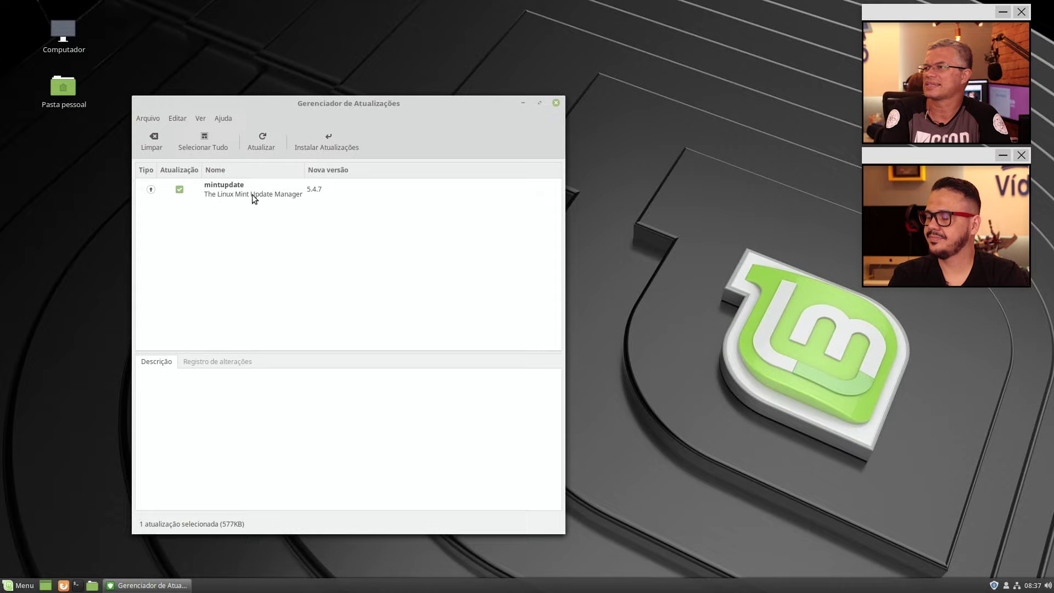
click(320, 140)
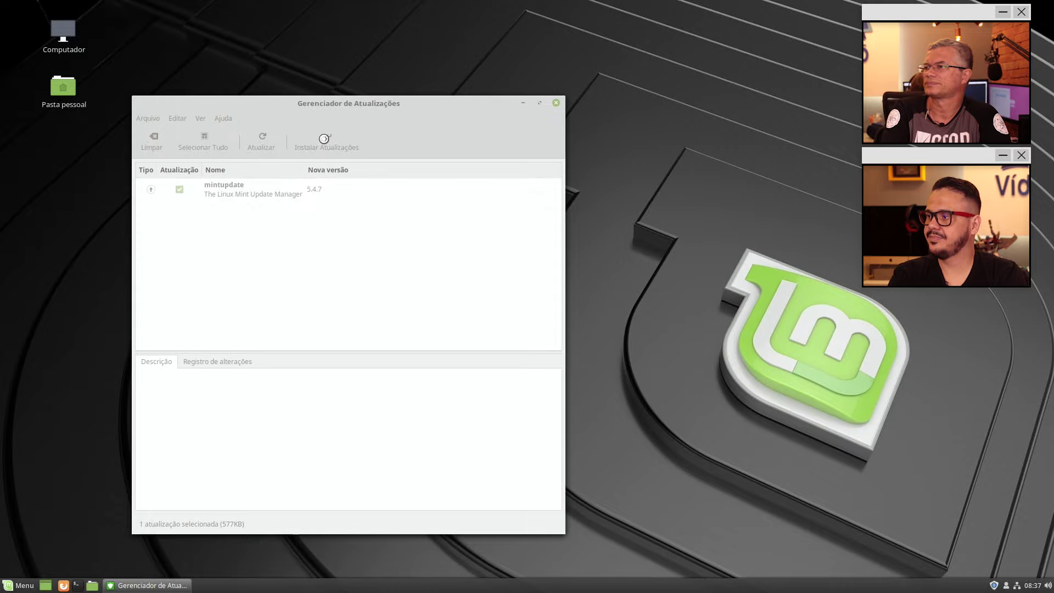
text(*****)
key(Return)
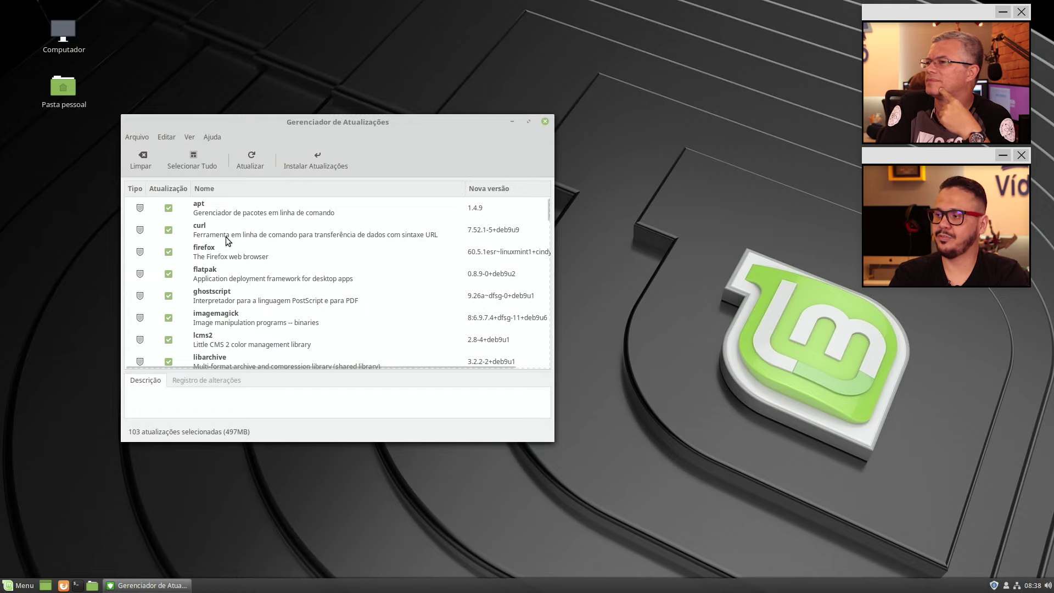
- Read the descriptions of the firefox, ghostscript and imagemagick updates
click(225, 261)
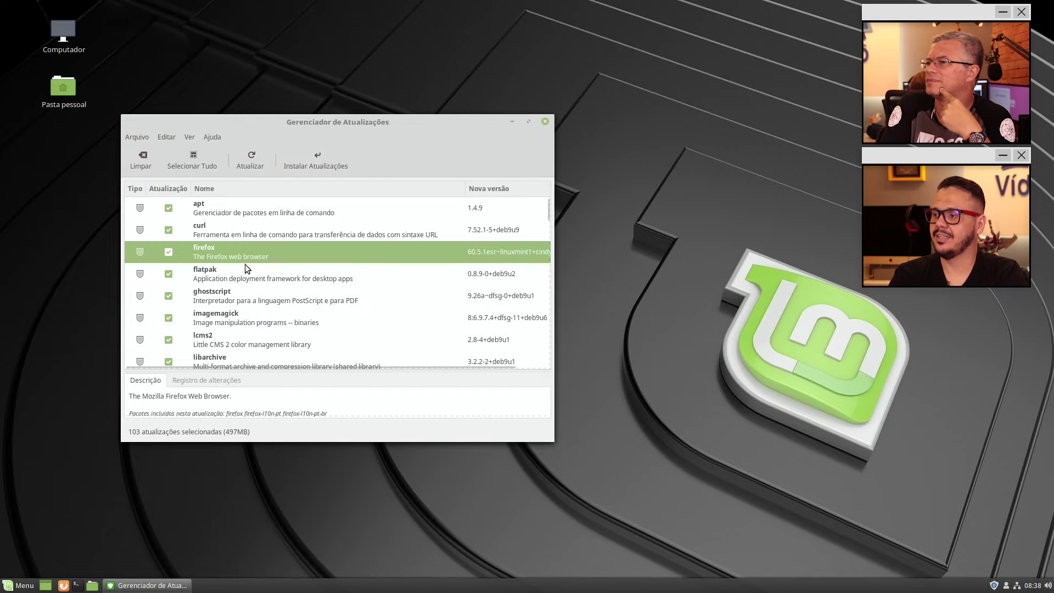
click(247, 300)
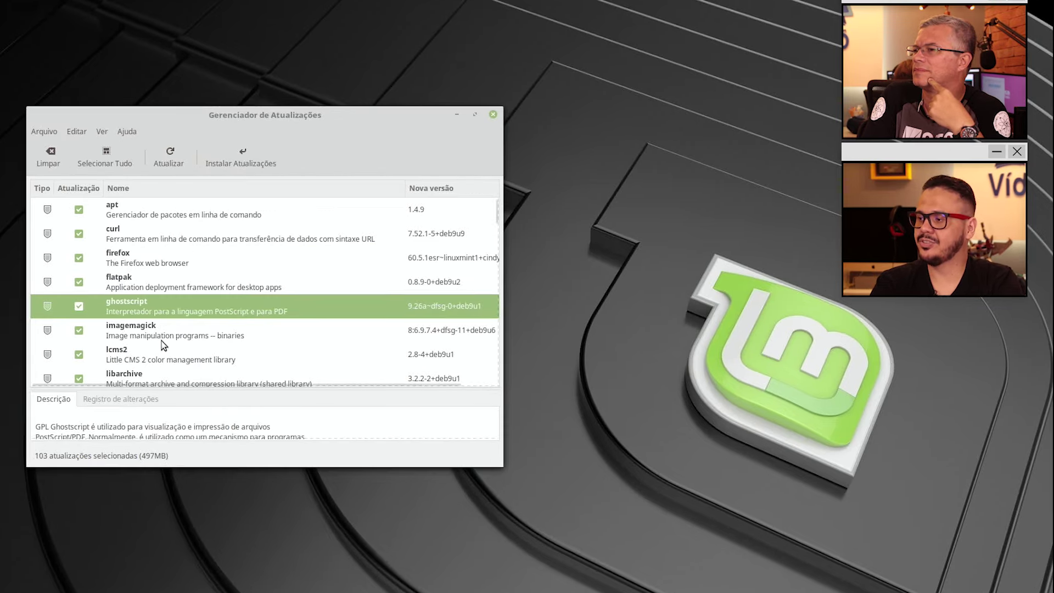
click(162, 340)
scroll(182, 328, down, 2)
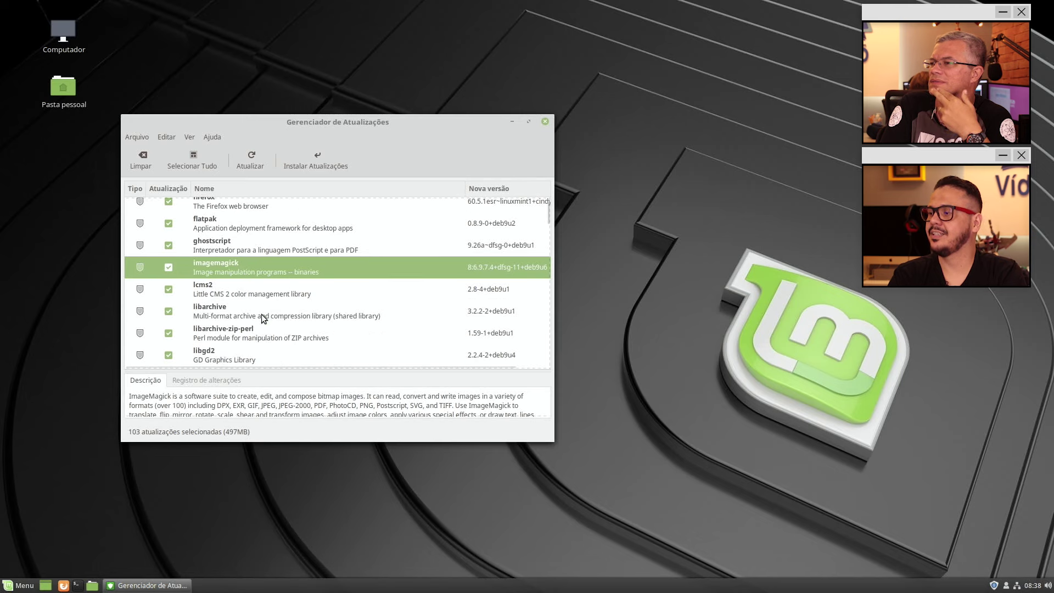
scroll(262, 316, down, 5)
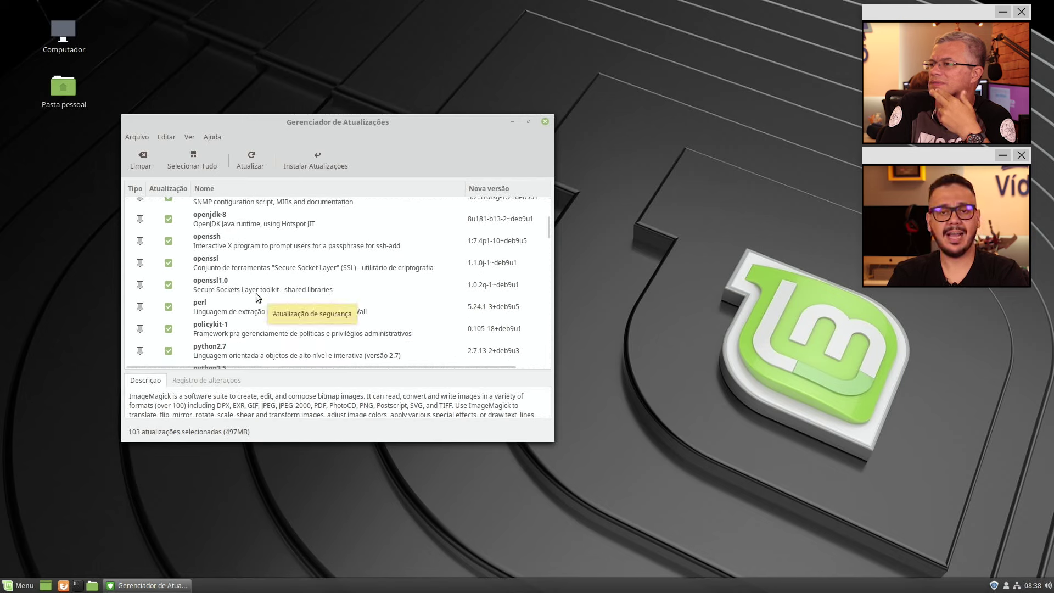
scroll(258, 298, down, 4)
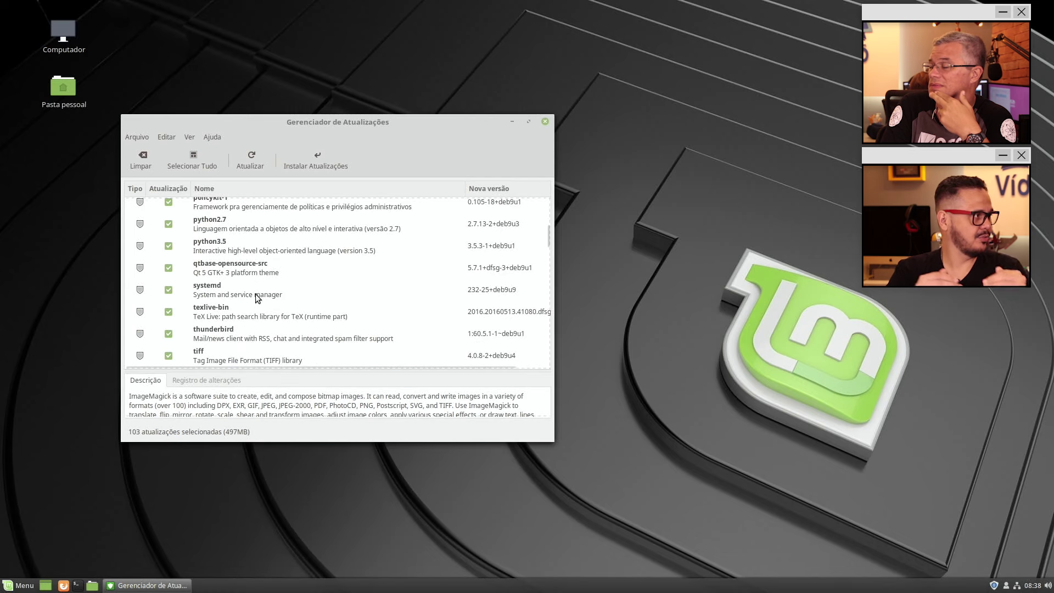
scroll(260, 299, down, 7)
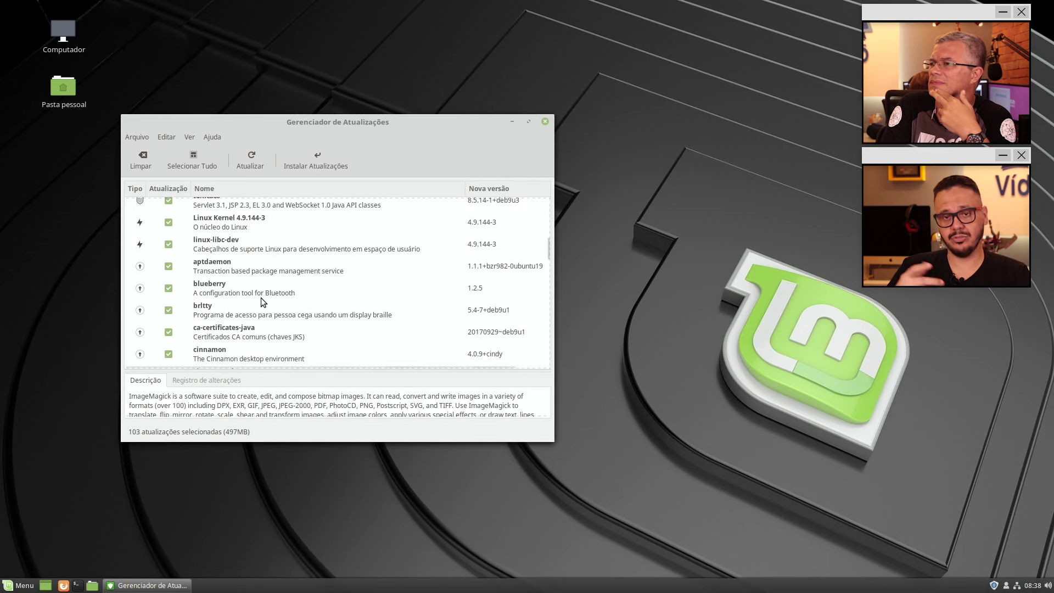
- Read the Linux Kernel 4.9.144-3 update description, then sort the list by Nome
click(240, 227)
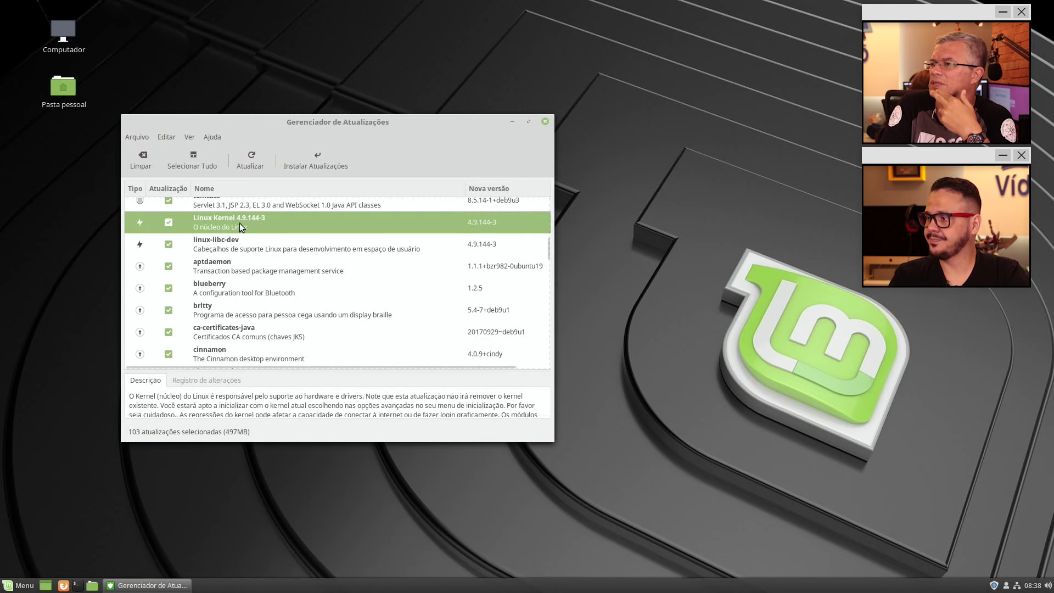
scroll(268, 263, down, 5)
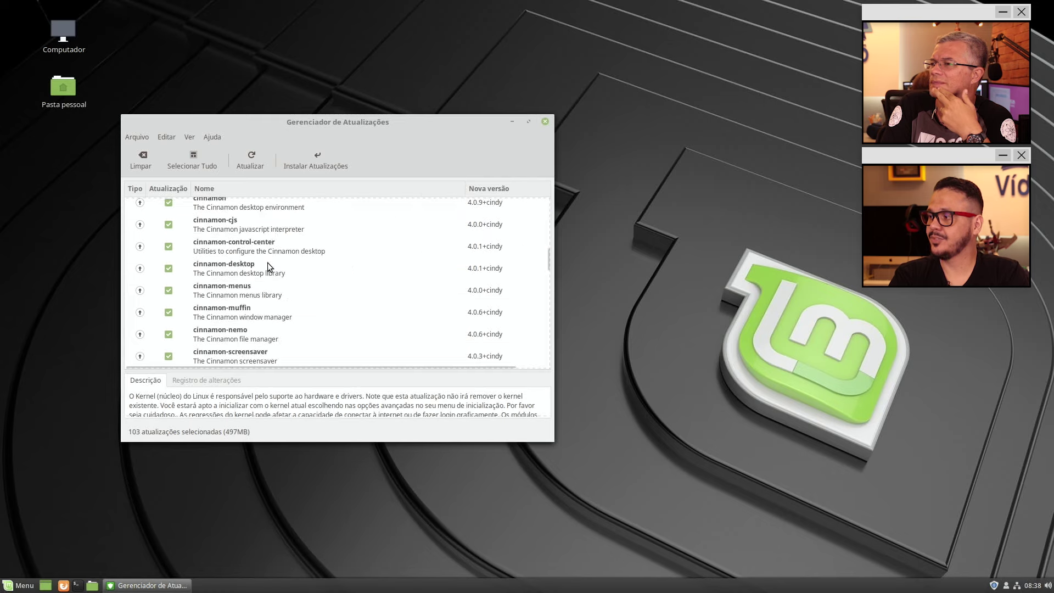
scroll(268, 262, down, 2)
scroll(269, 264, down, 2)
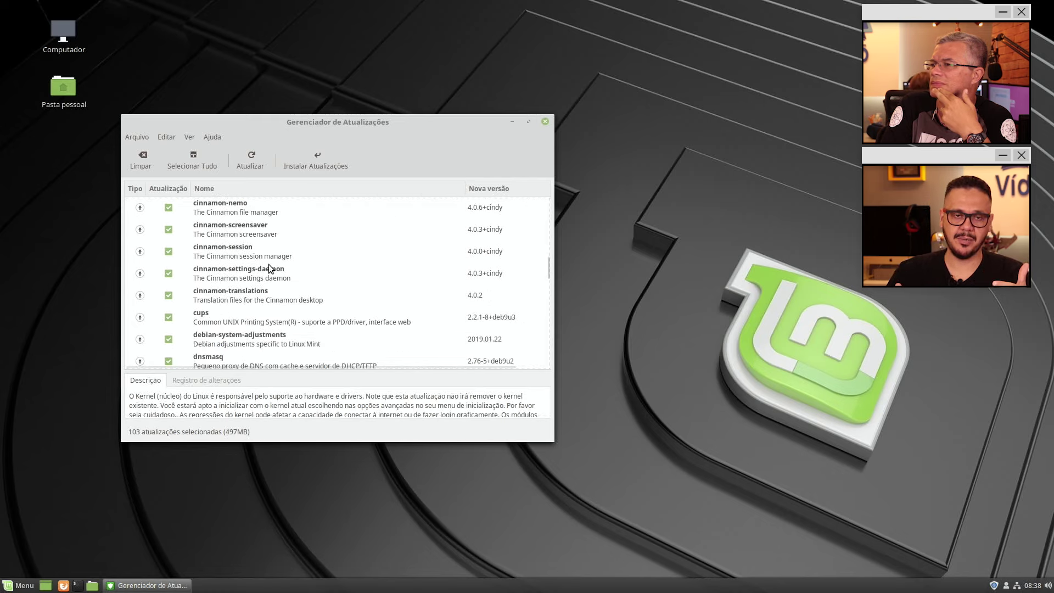
scroll(290, 273, down, 2)
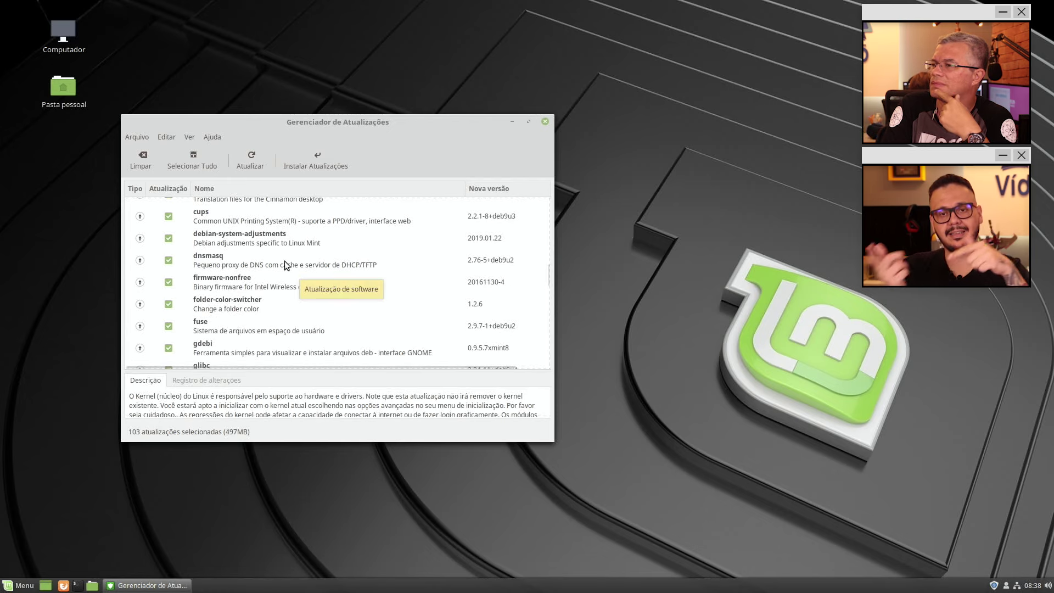
scroll(285, 261, down, 2)
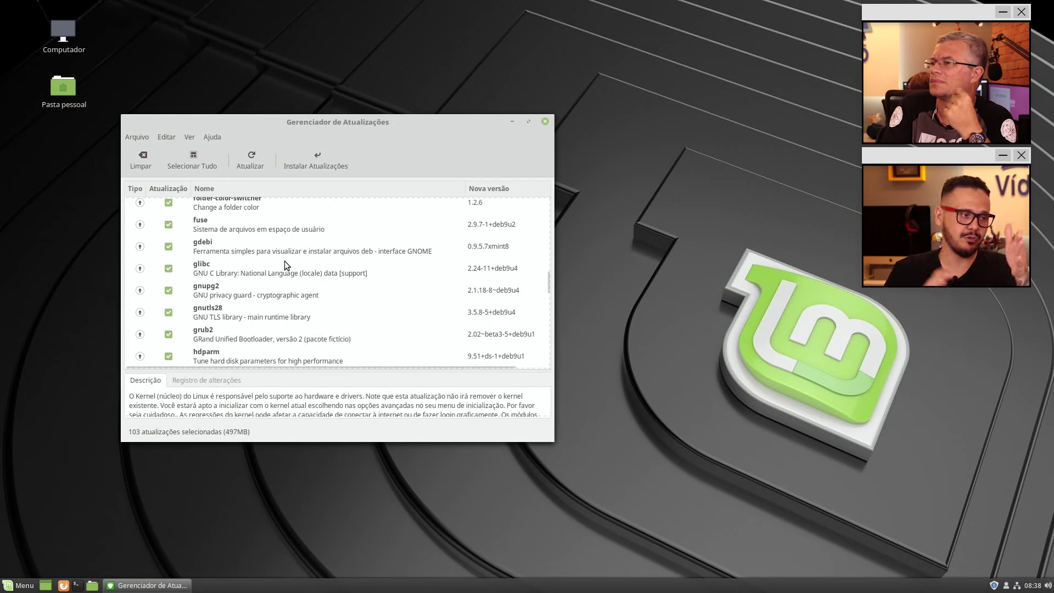
scroll(284, 261, up, 3)
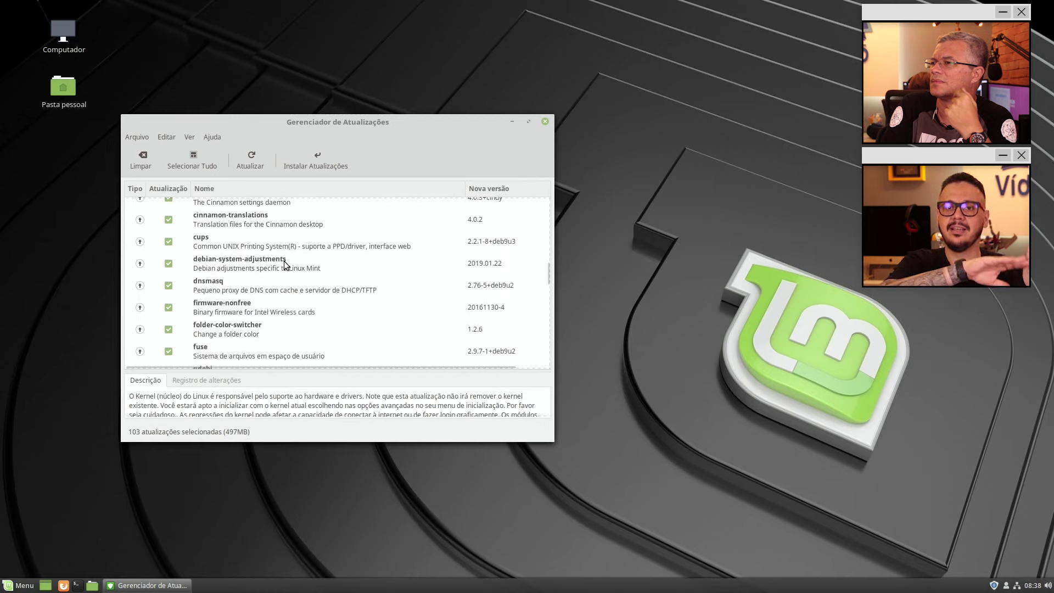
click(222, 189)
scroll(271, 250, up, 2)
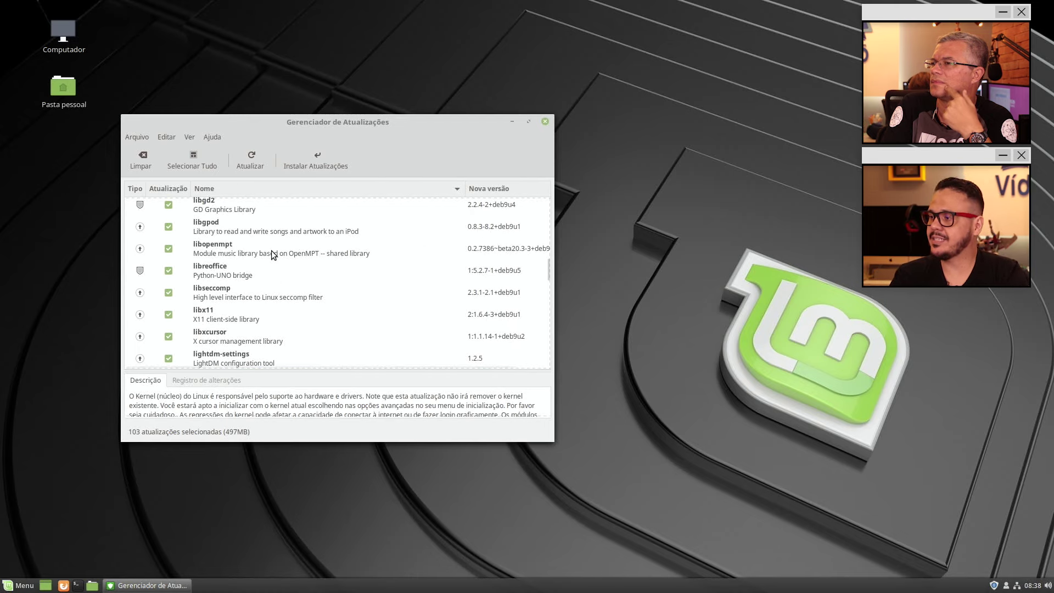
click(226, 273)
scroll(241, 263, up, 5)
scroll(246, 255, up, 5)
scroll(244, 256, down, 10)
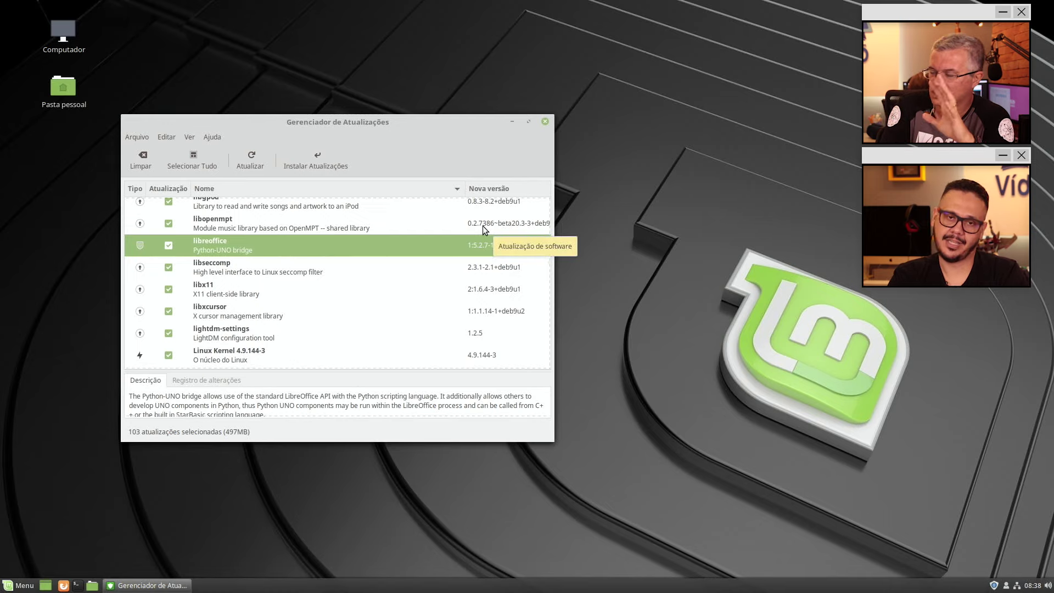
scroll(335, 273, down, 3)
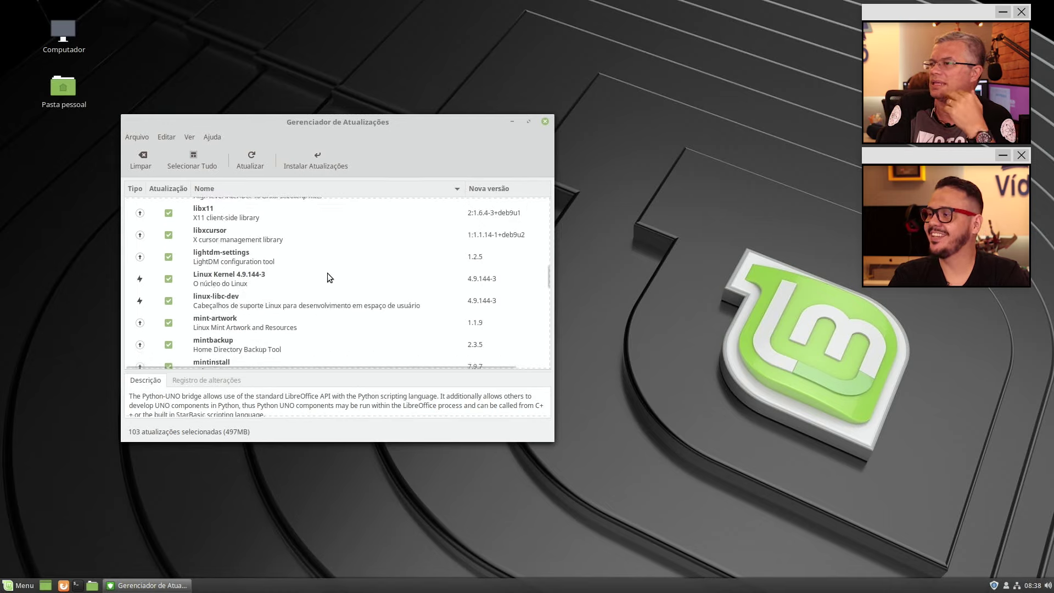
scroll(328, 272, down, 3)
scroll(328, 273, down, 3)
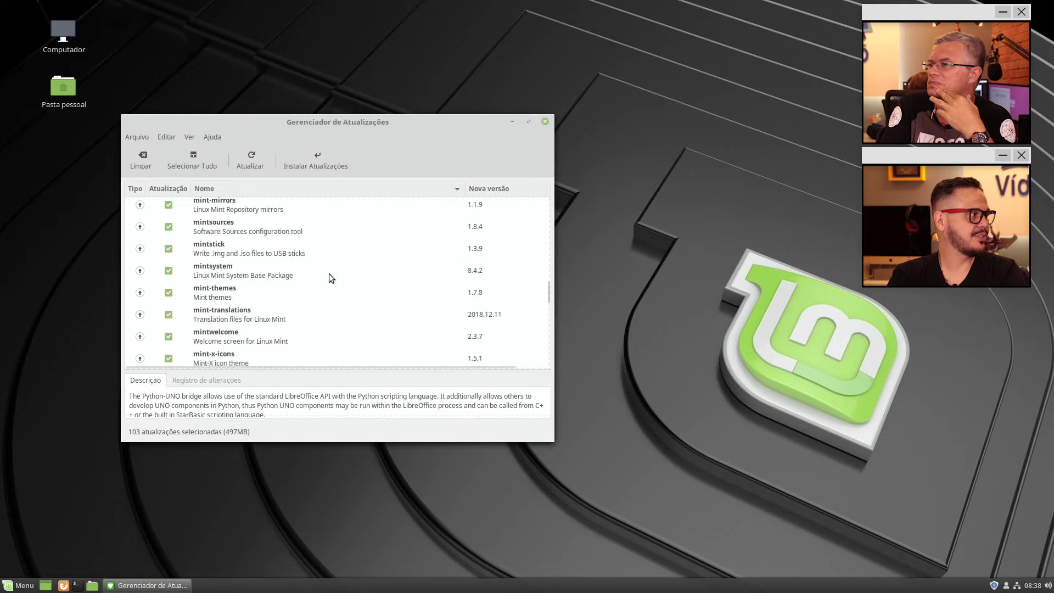
scroll(328, 274, down, 12)
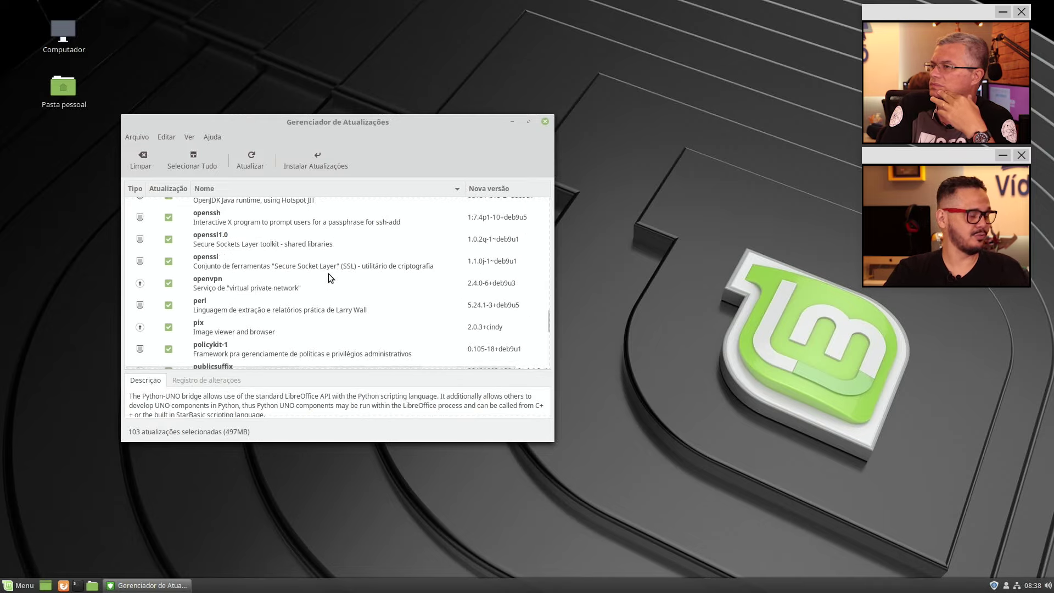
scroll(330, 275, down, 10)
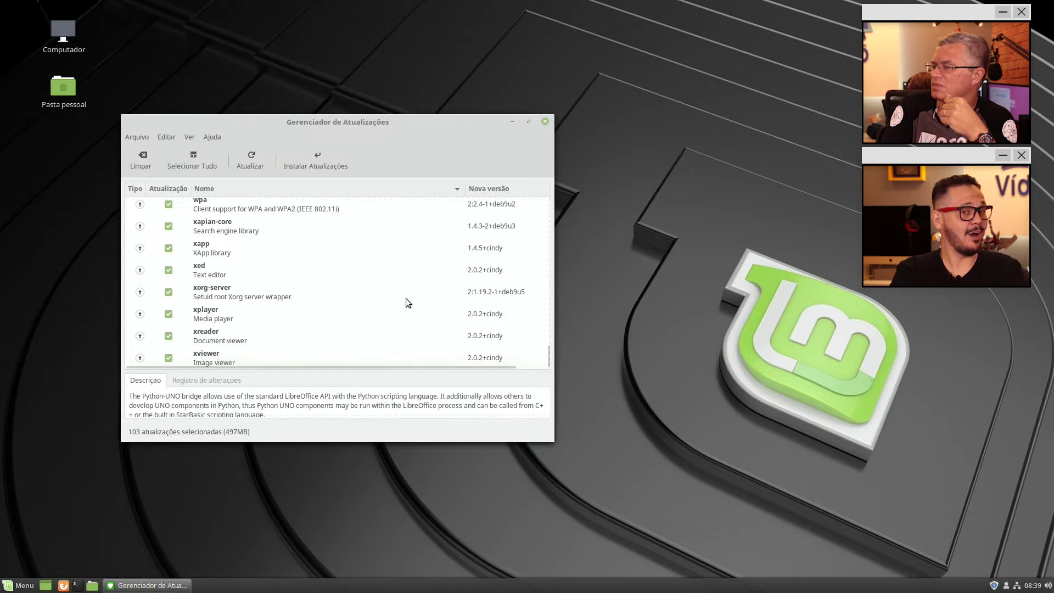
drag(548, 355, 572, 198)
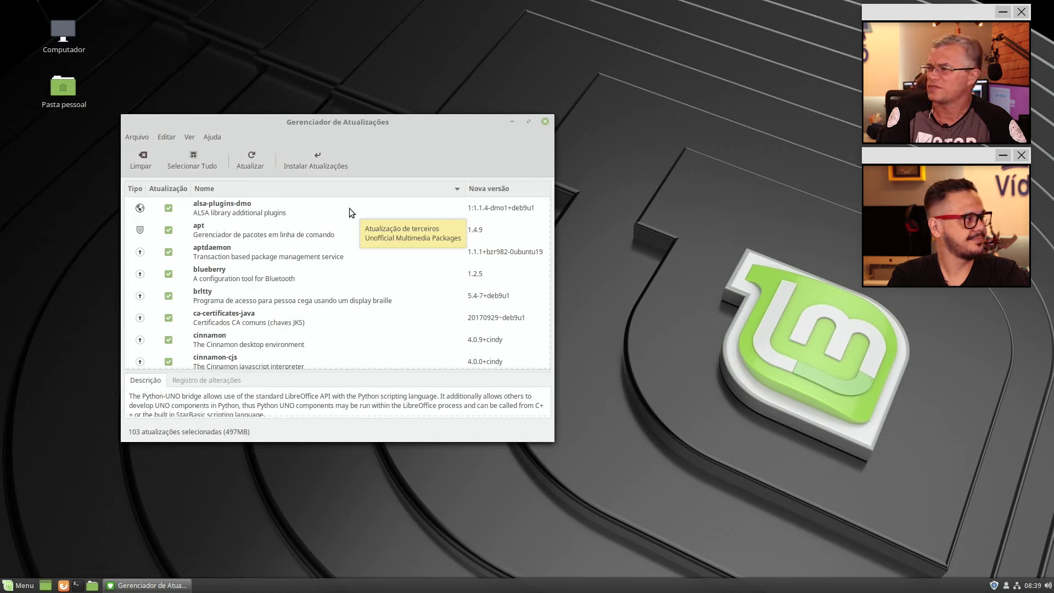
- Install all 103 updates, accepting five extra packages and authenticating with the account password
click(347, 156)
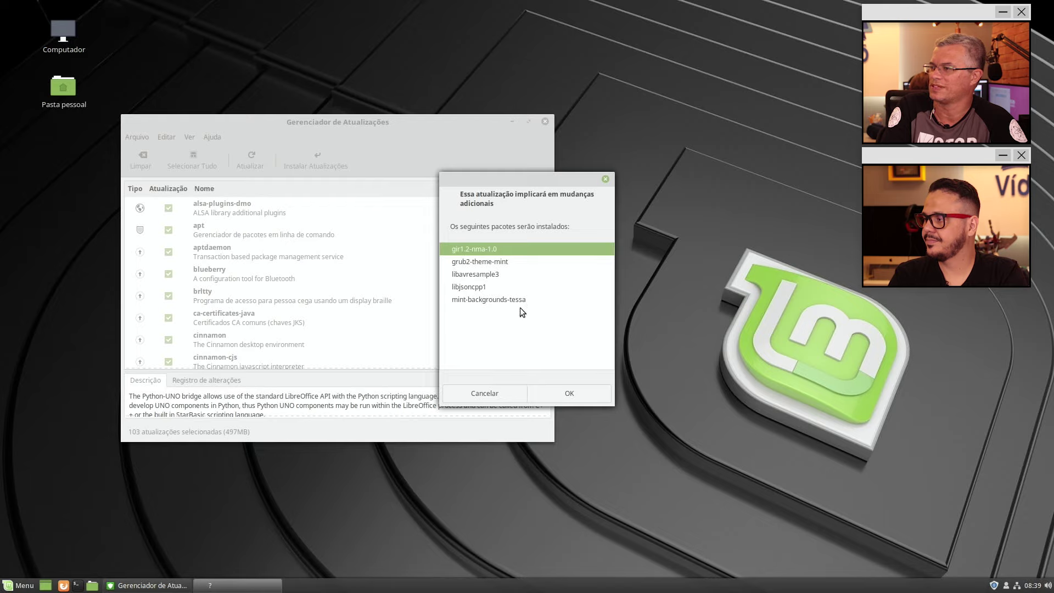
click(558, 394)
text(****)
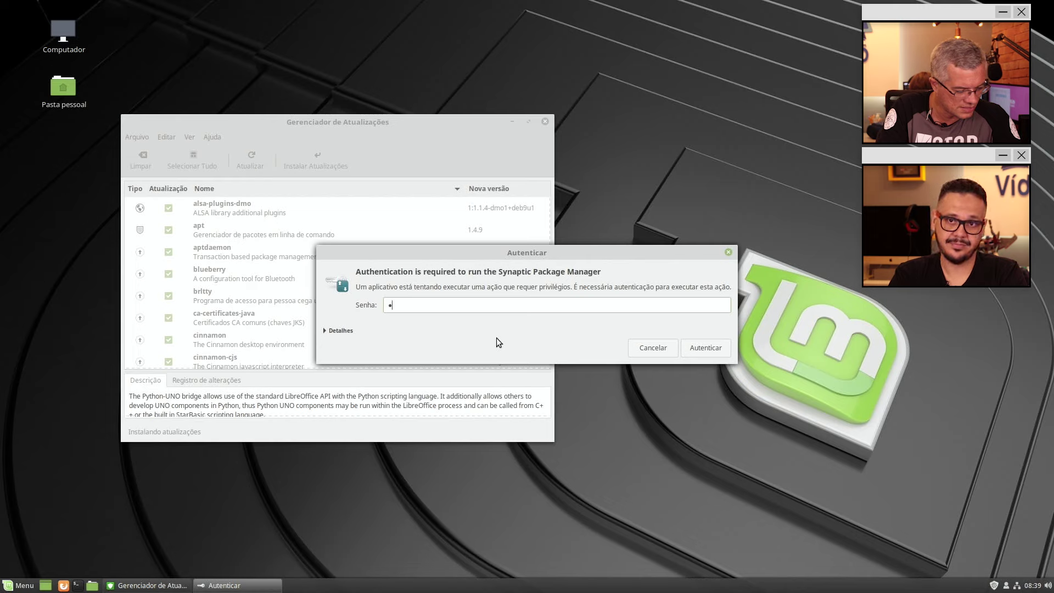
key(Return)
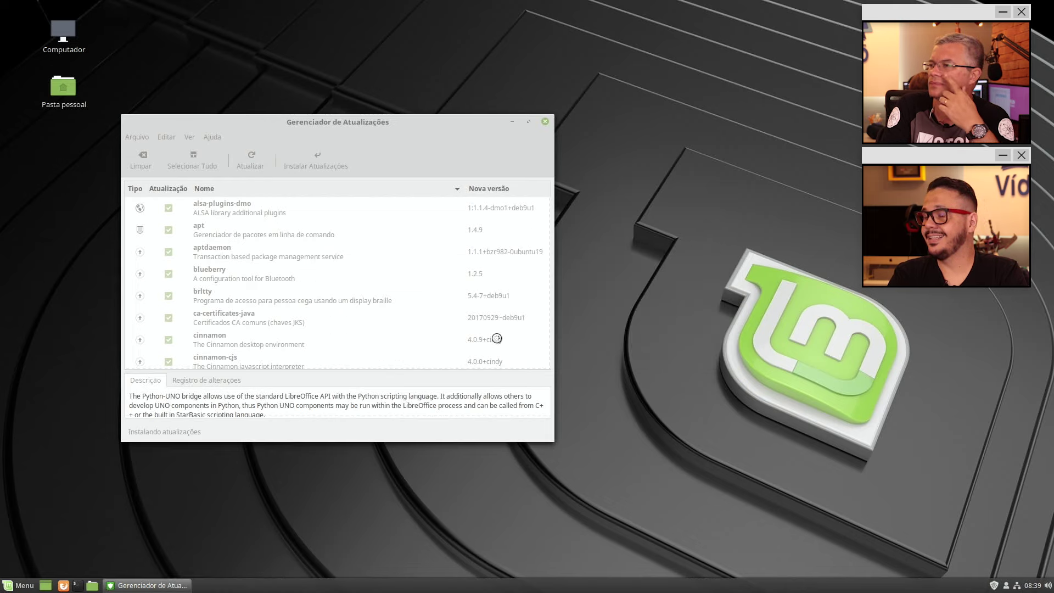
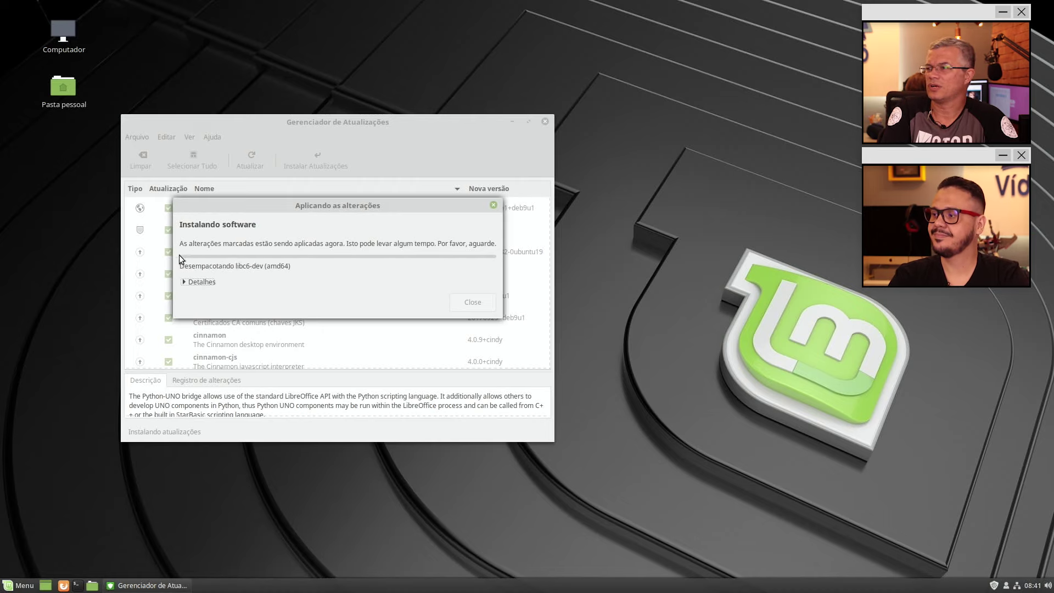
- Expand Detalhes in the Applying Changes dialog to show the terminal installation log
click(185, 282)
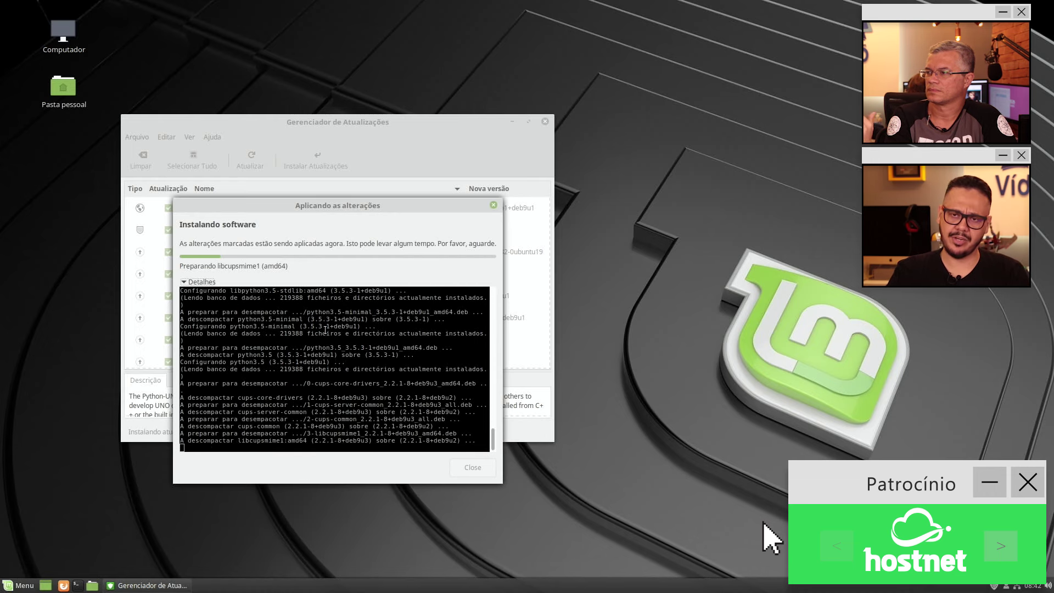
- Let the updates keep installing until the Debconf 'Configurando grub-pc' device prompt appears
click(1001, 547)
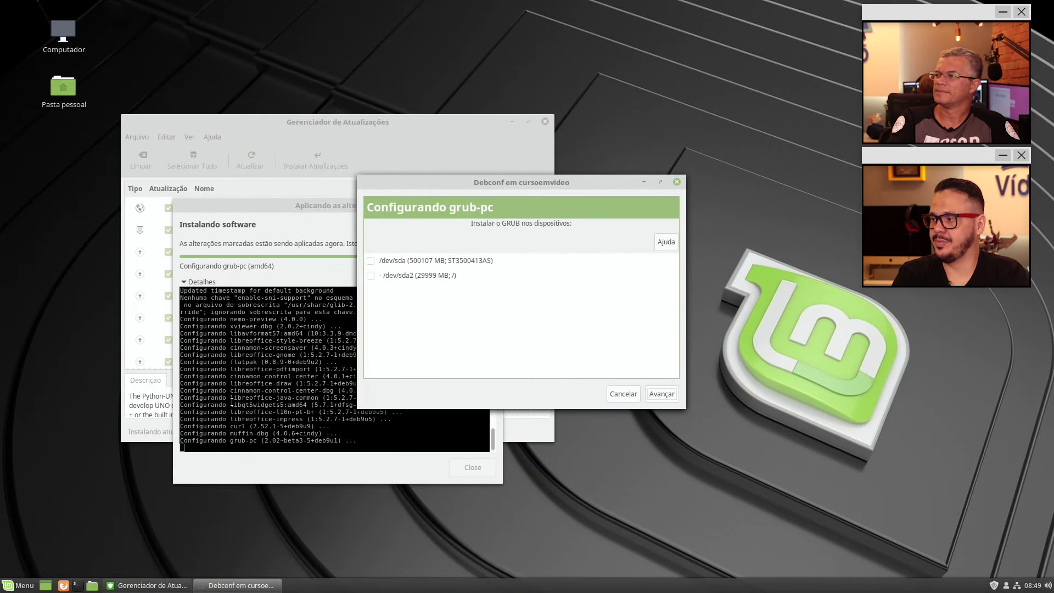
- Check /dev/sda (500107 MB) as the GRUB install device and continue with Avançar
mouse_move(574, 331)
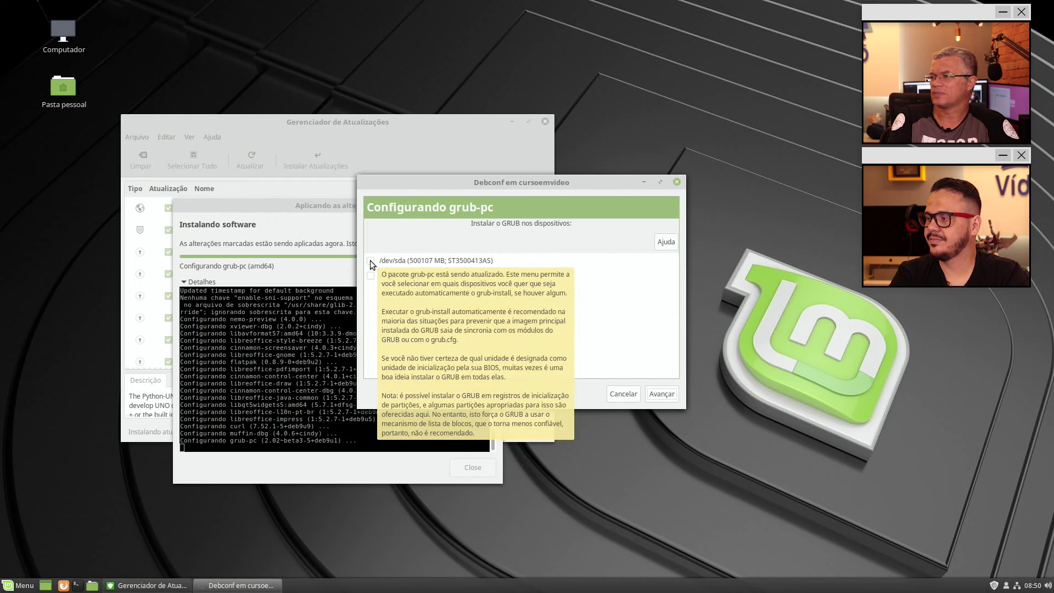
click(370, 261)
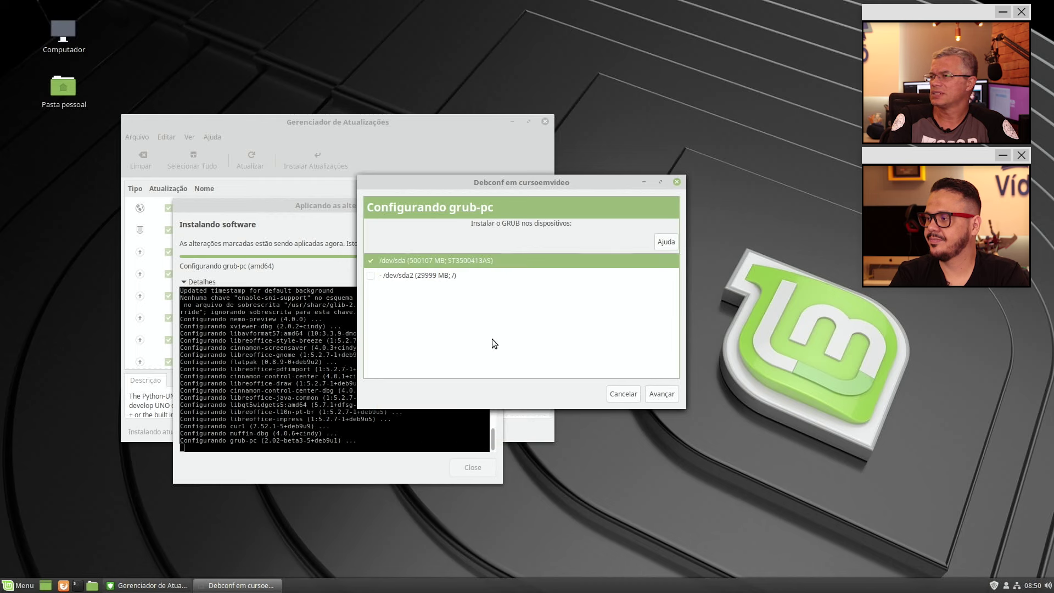
click(671, 395)
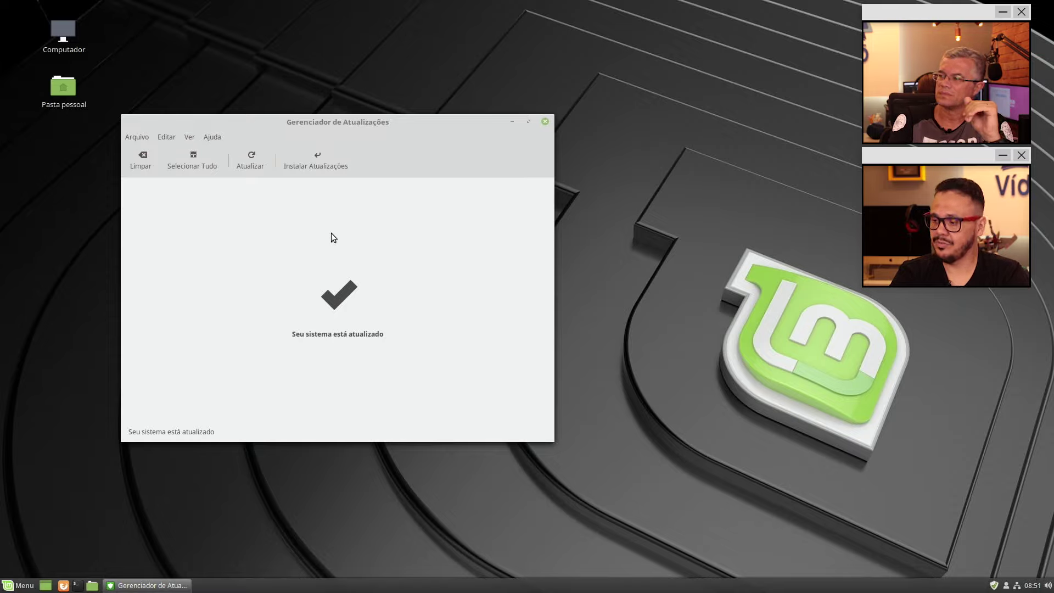
- Close the update manager once it reports 'Seu sistema está atualizado'
click(545, 121)
- Reboot the computer from the Menu via Desligar and then Reiniciar
key(super)
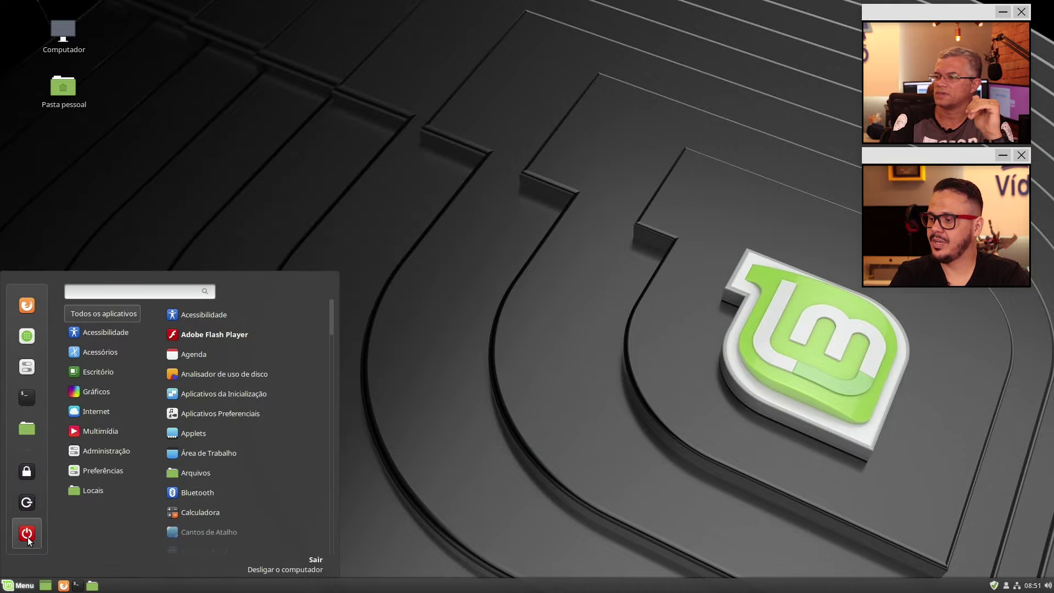
click(27, 538)
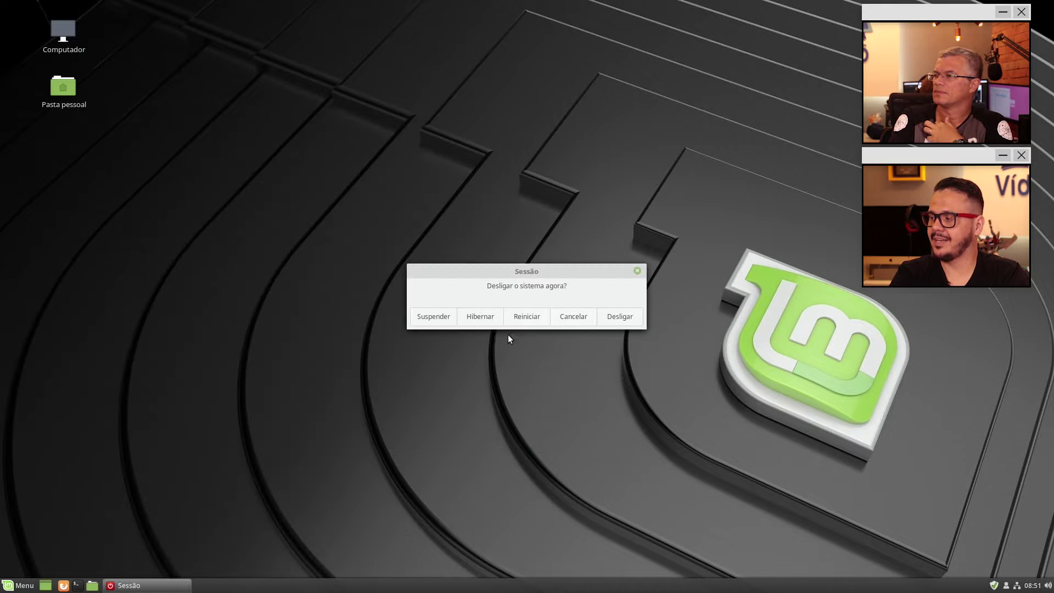
click(535, 320)
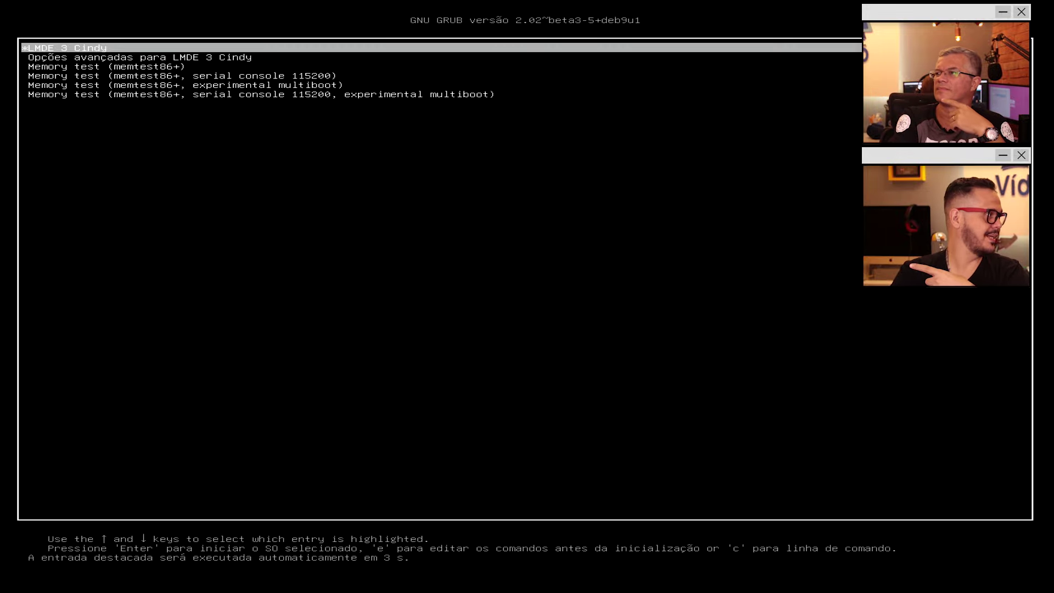
- Halt the GRUB countdown, enter 'Opções avançadas para LMDE 3 Cindy' and highlight recovery mode
key(Down)
key(Down)
key(Down)
key(Down)
key(Down)
key(Up)
key(Up)
key(Up)
key(Up)
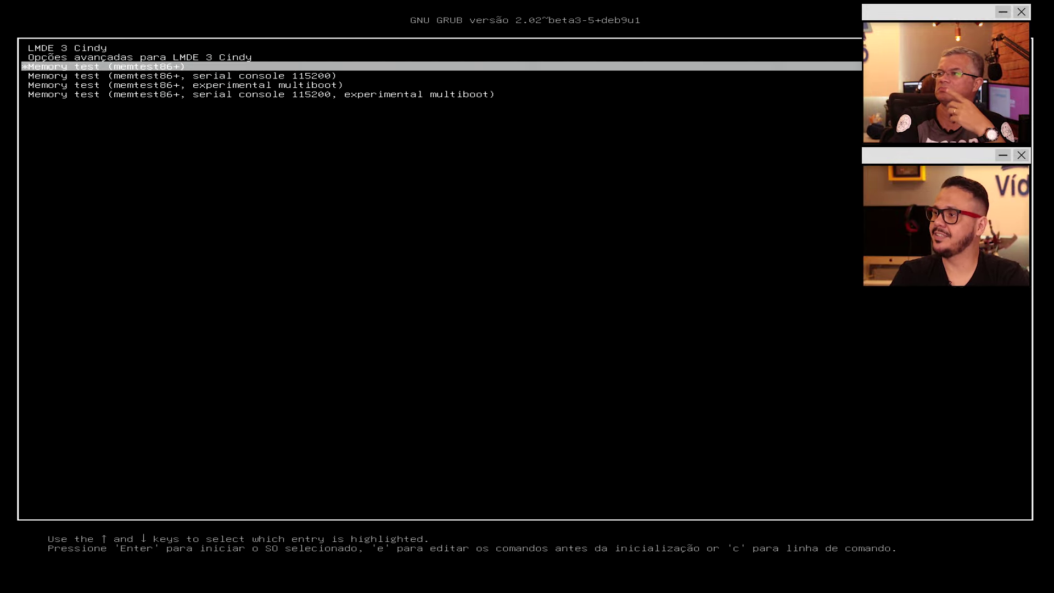
key(Up)
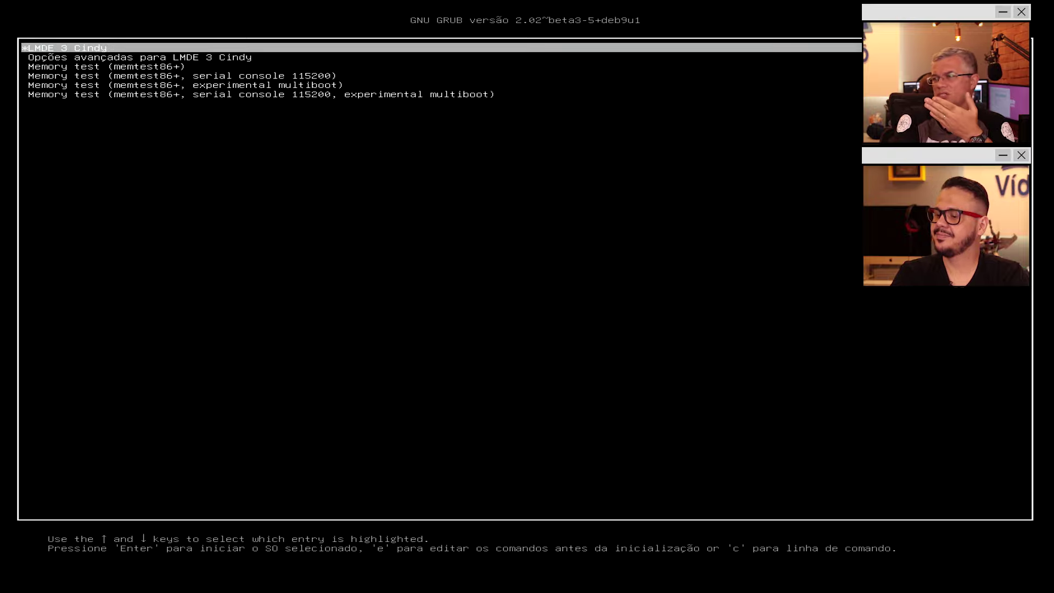
key(Down)
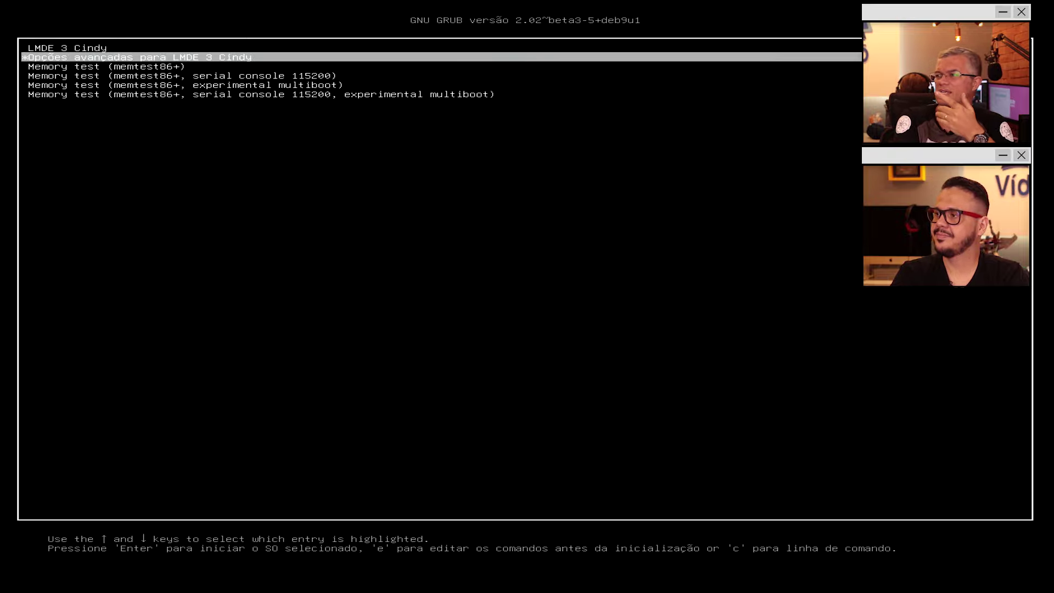
key(Return)
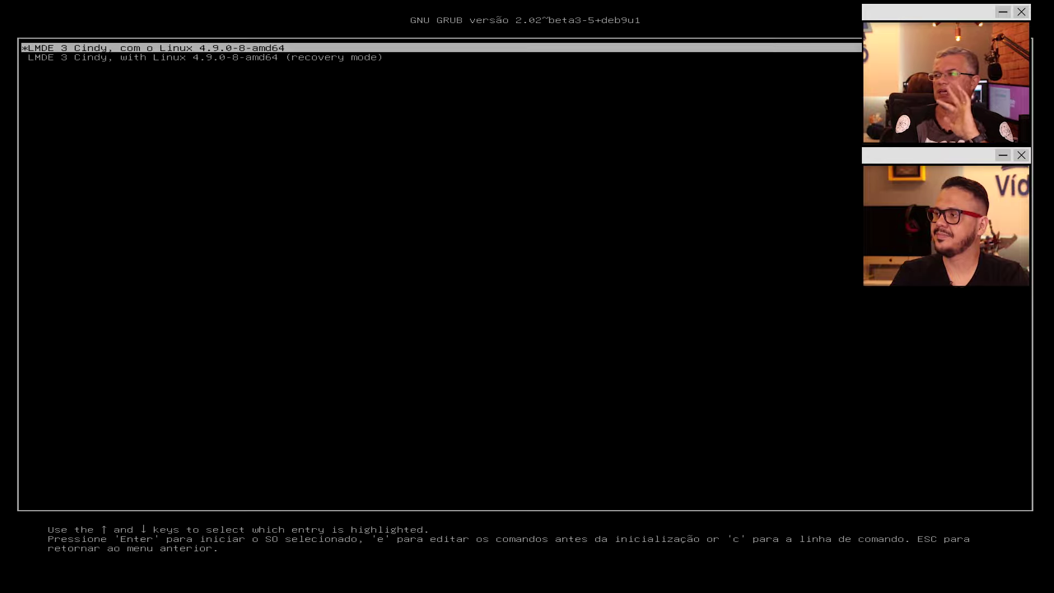
key(Down)
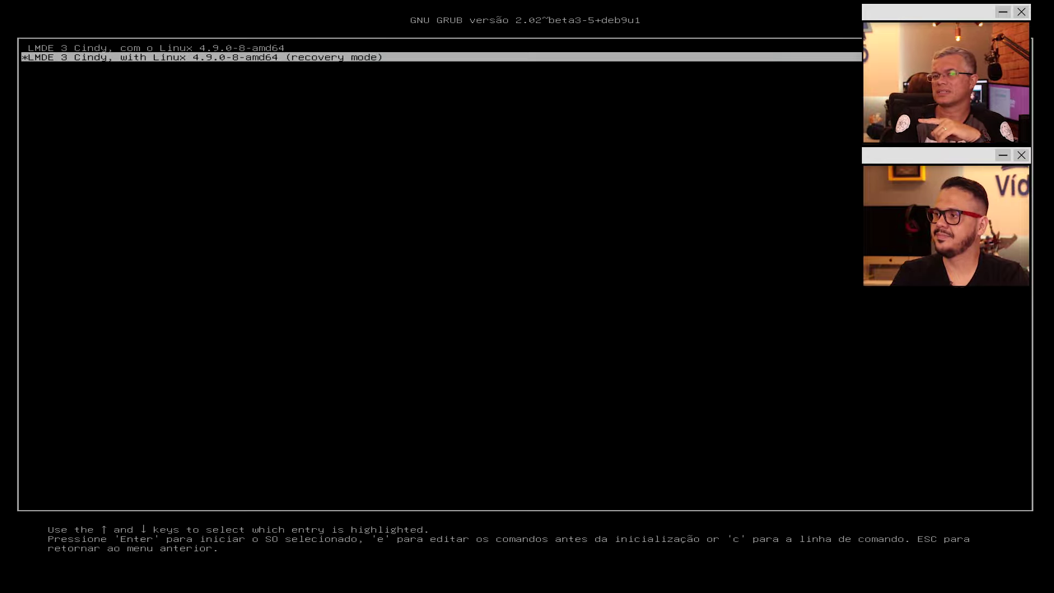